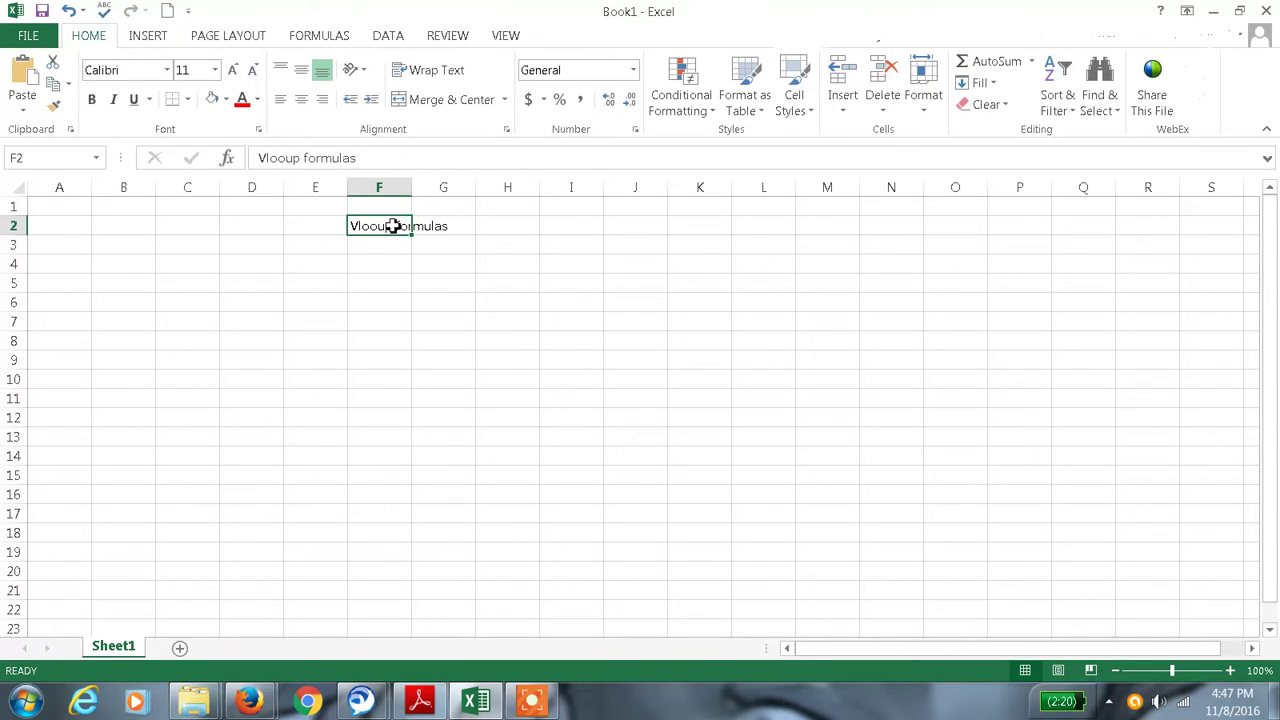
- Correct the spelling of the title in cell F2 to "Vlookup formulas"
key(Return)
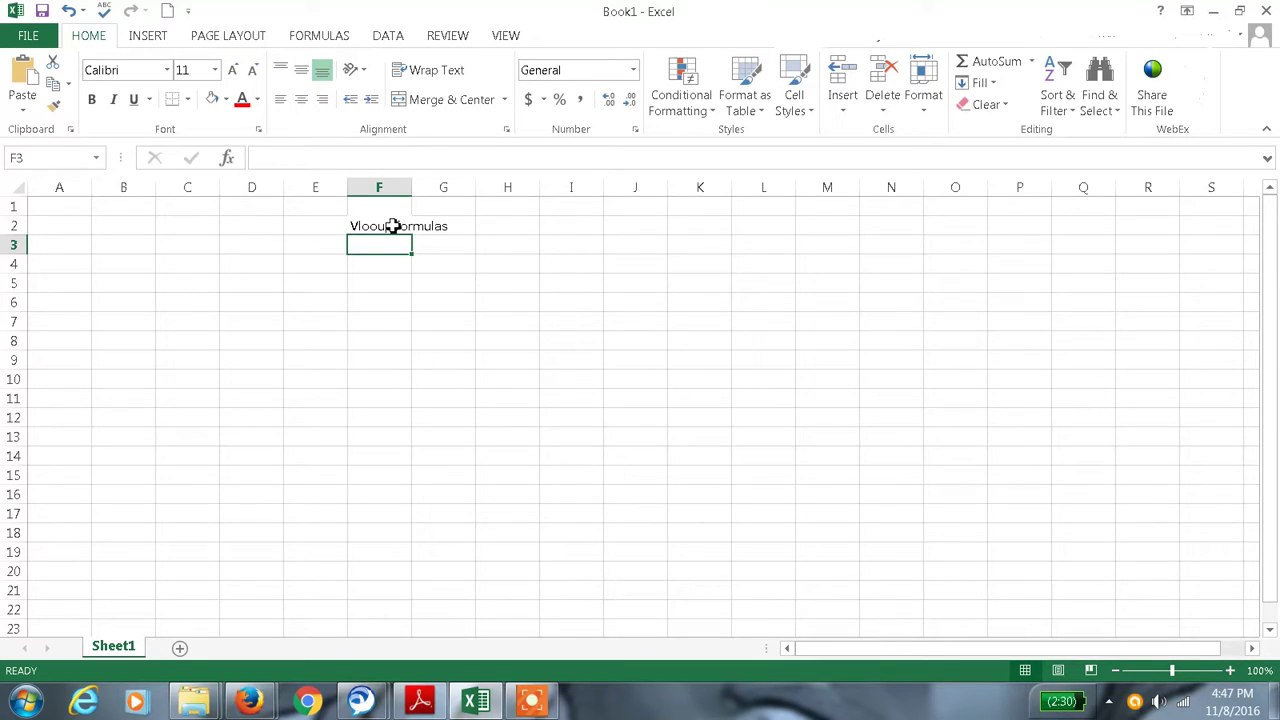
click(390, 226)
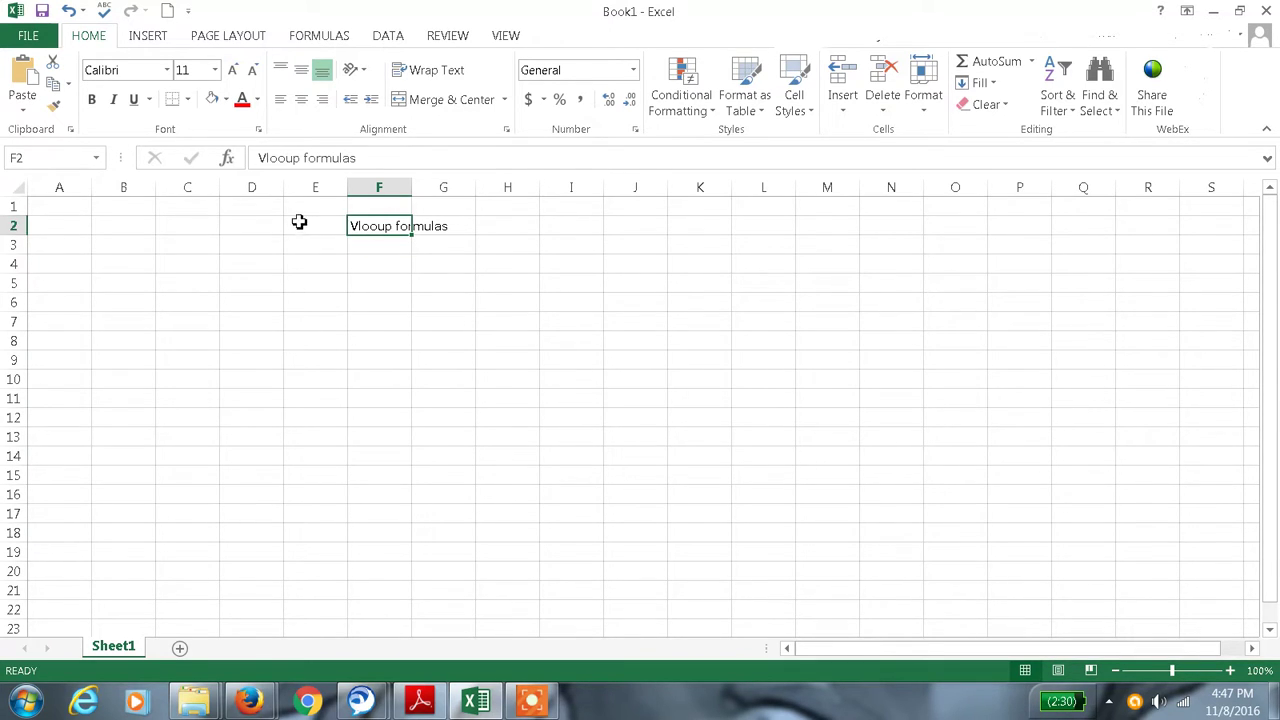
click(289, 157)
text(k)
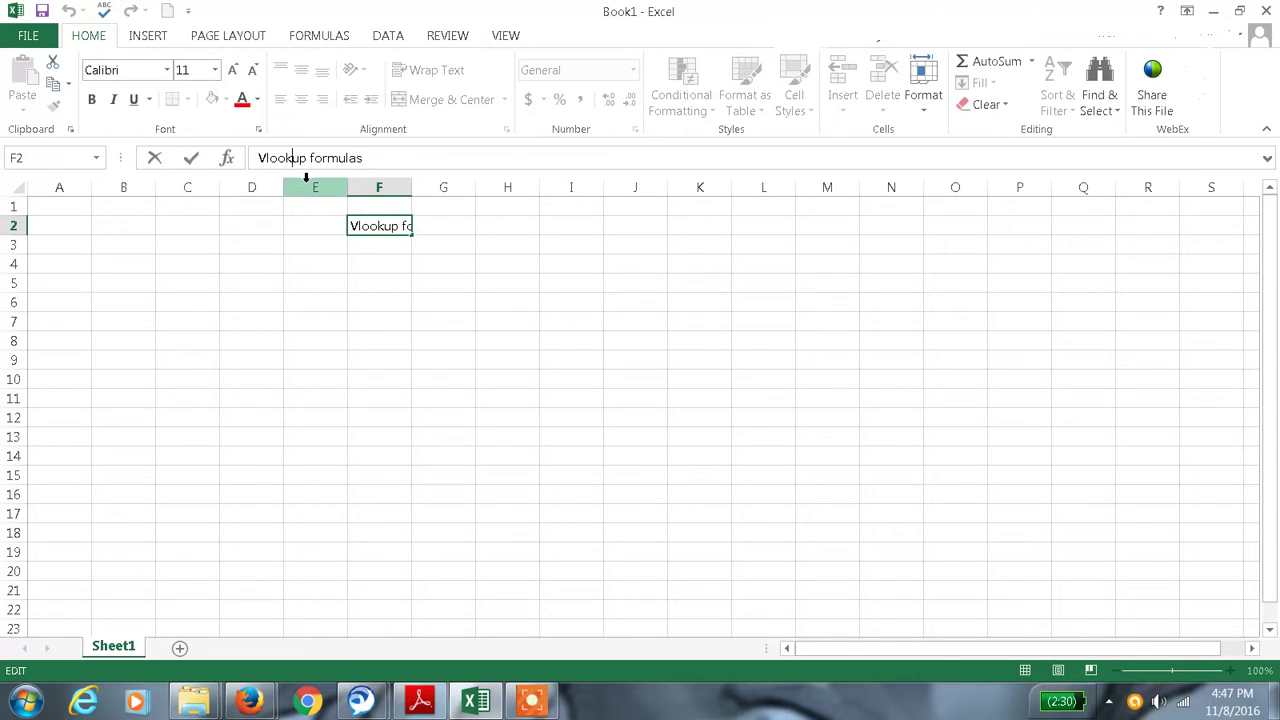
click(374, 263)
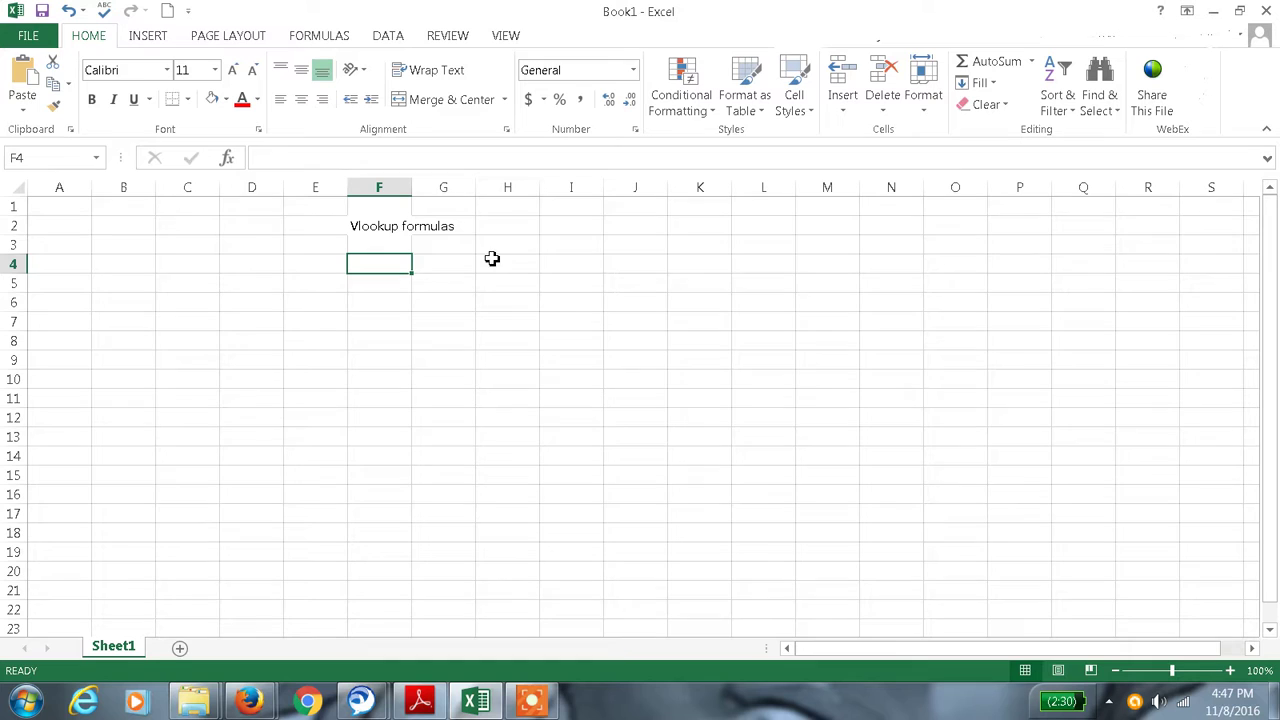
- Enter the column headers "name" in cell D4 and "marks" in cell E4
click(366, 225)
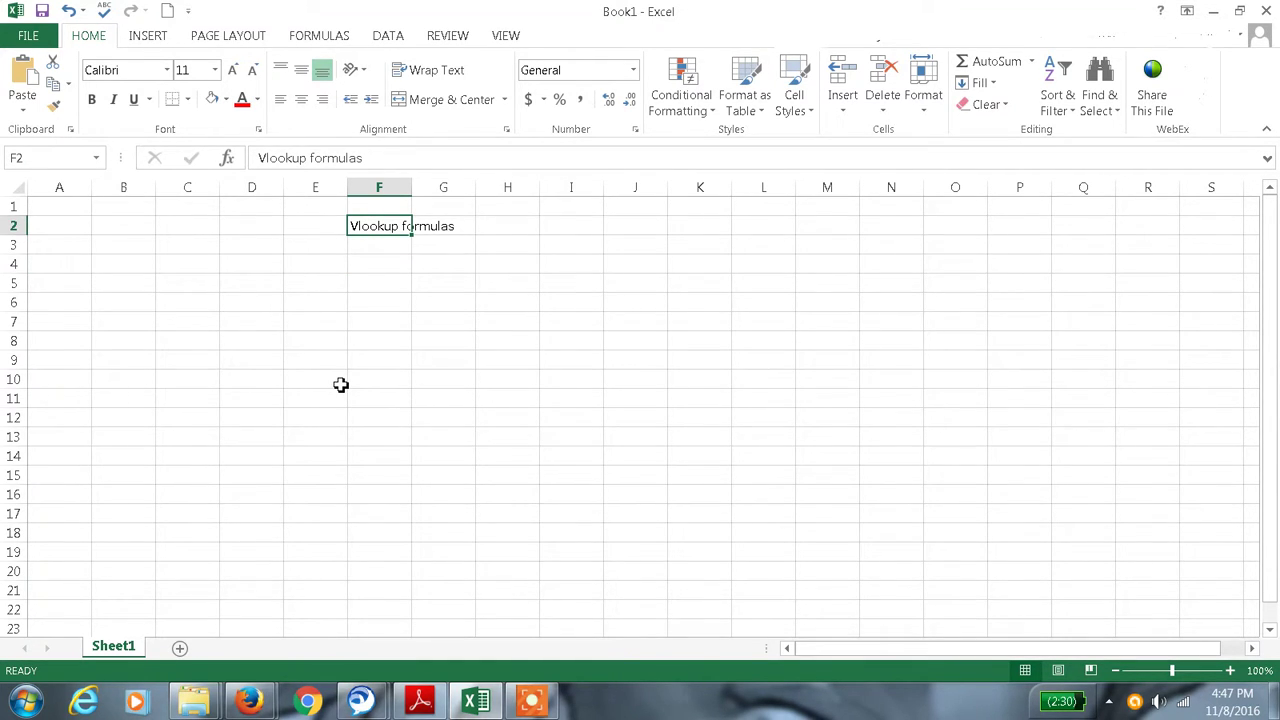
key(Down)
key(Down)
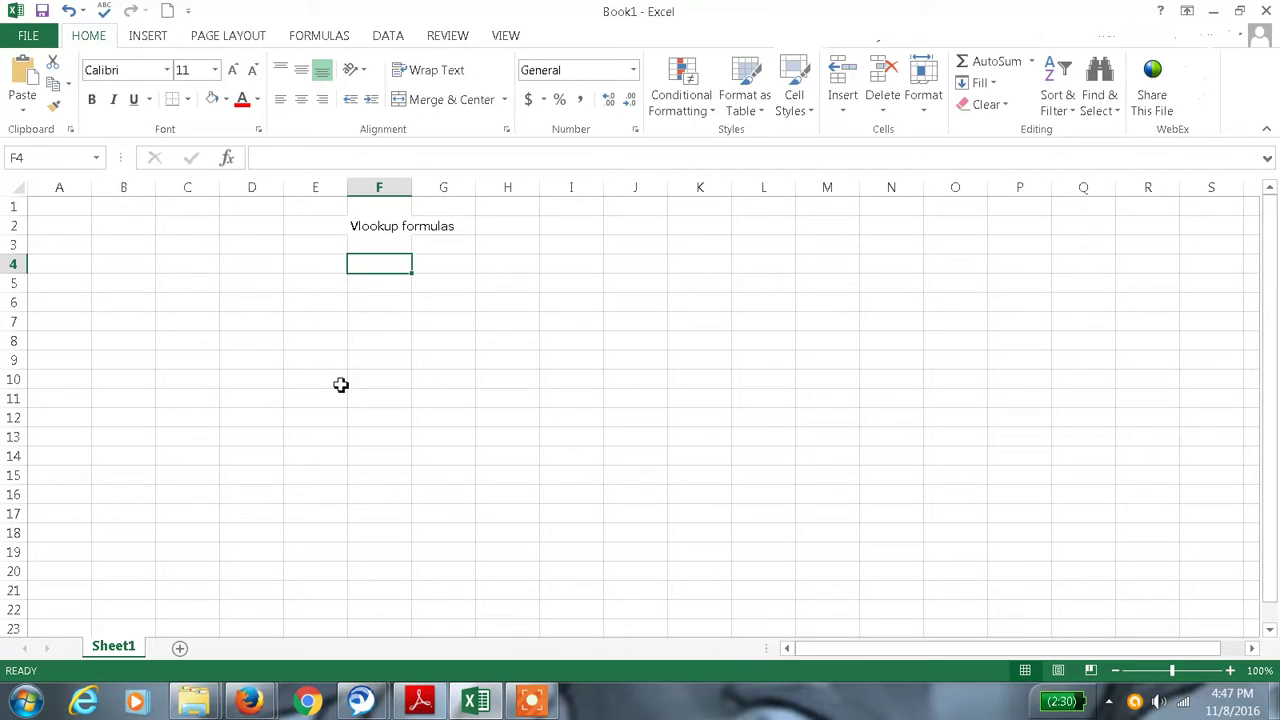
key(Left)
key(Left)
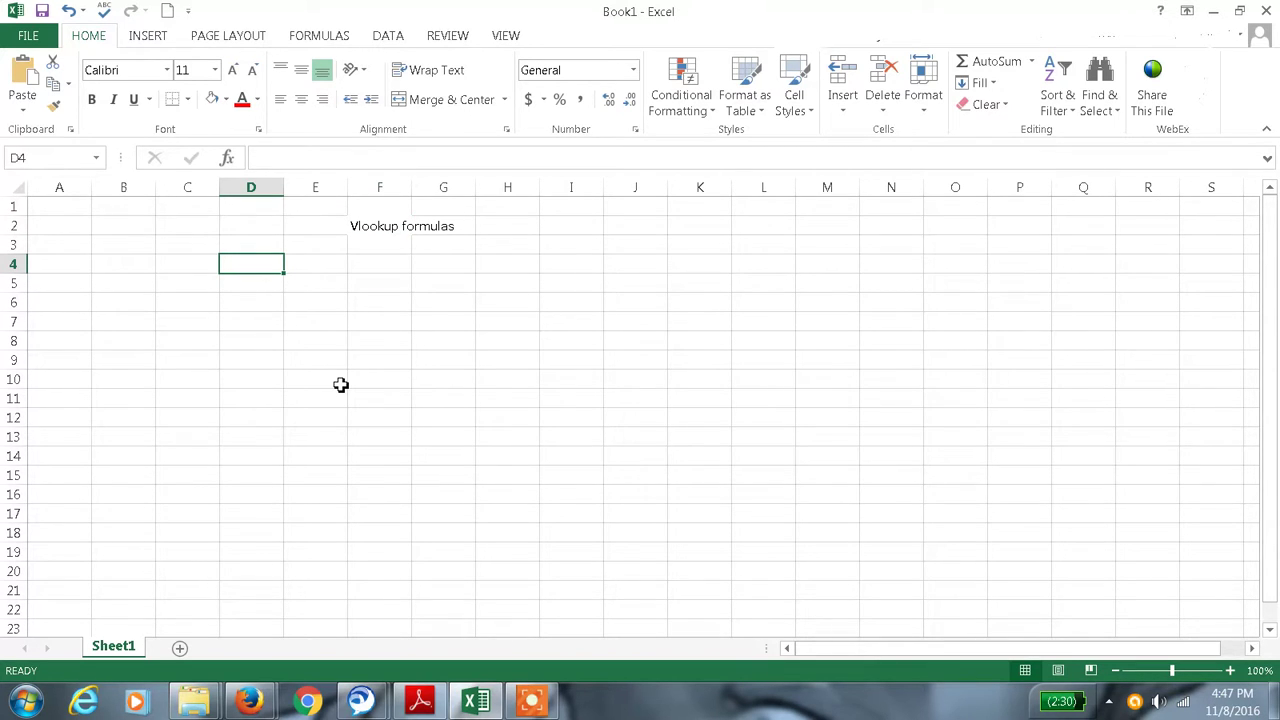
text(name)
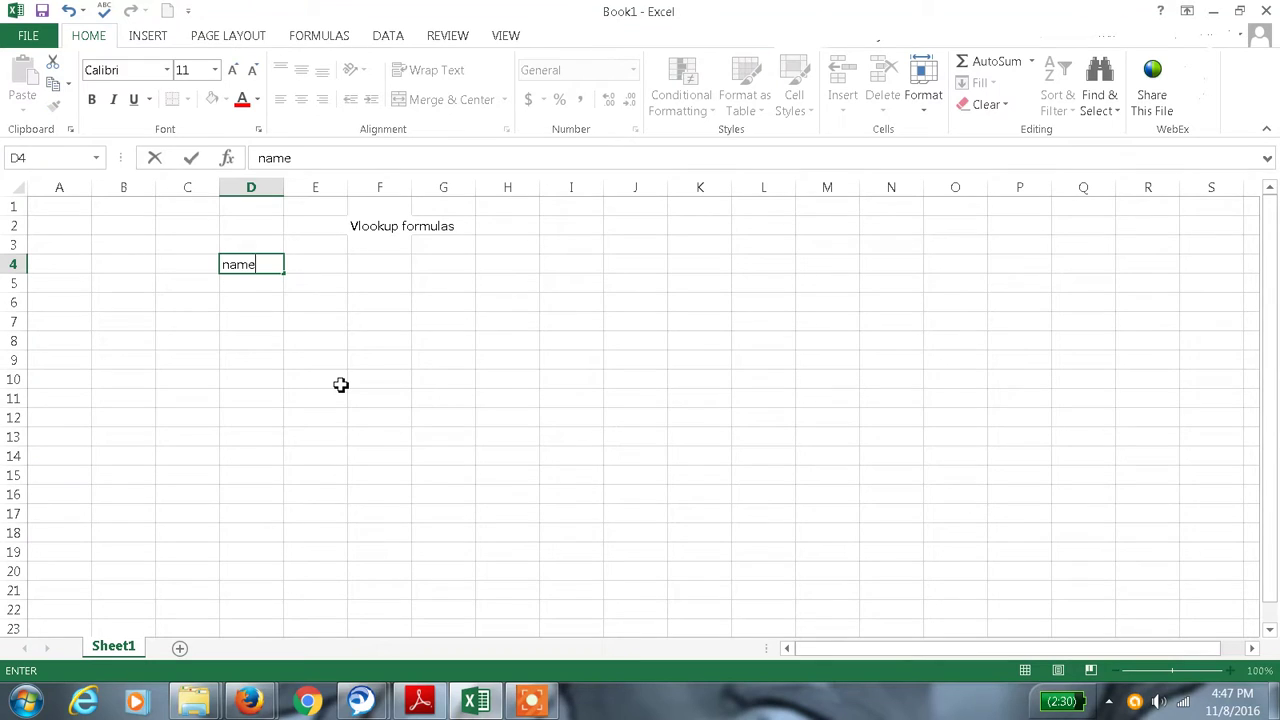
key(Tab)
text(ma)
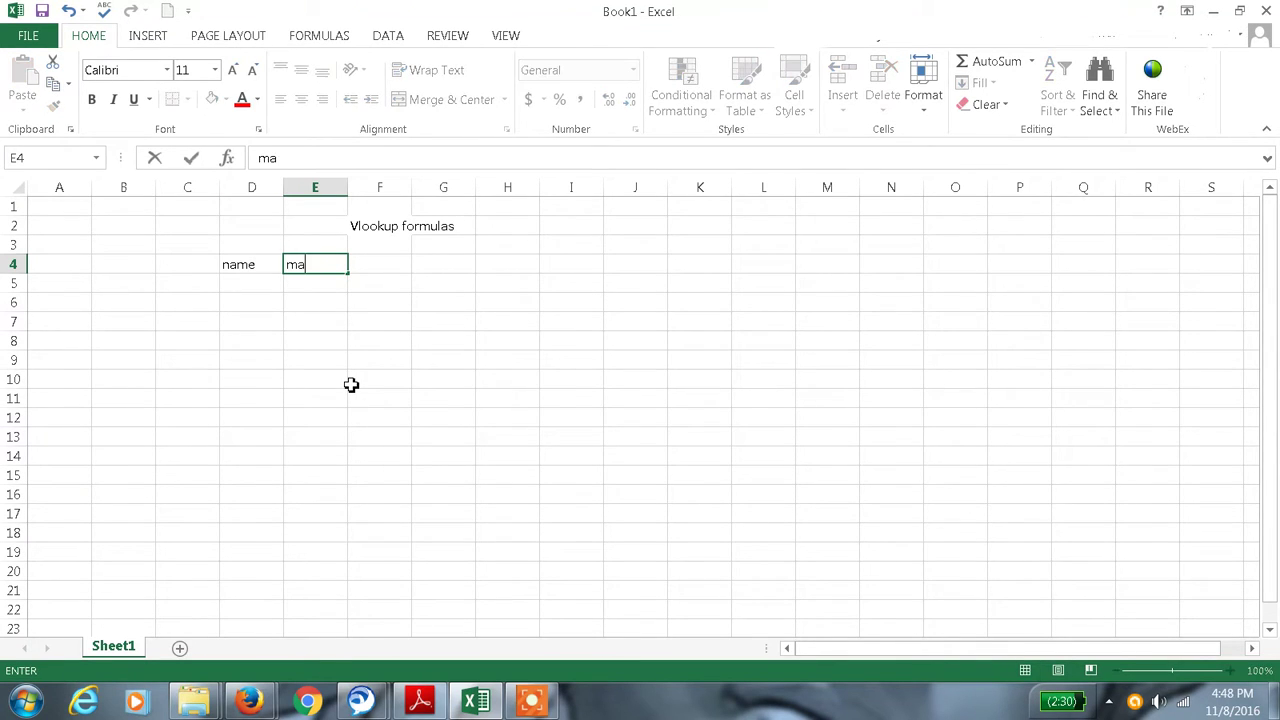
text(rks)
- Fill rows 5 and 6 with the first two students' names in column D and marks 56 and 65 in column E
key(Left)
key(Down)
text(t)
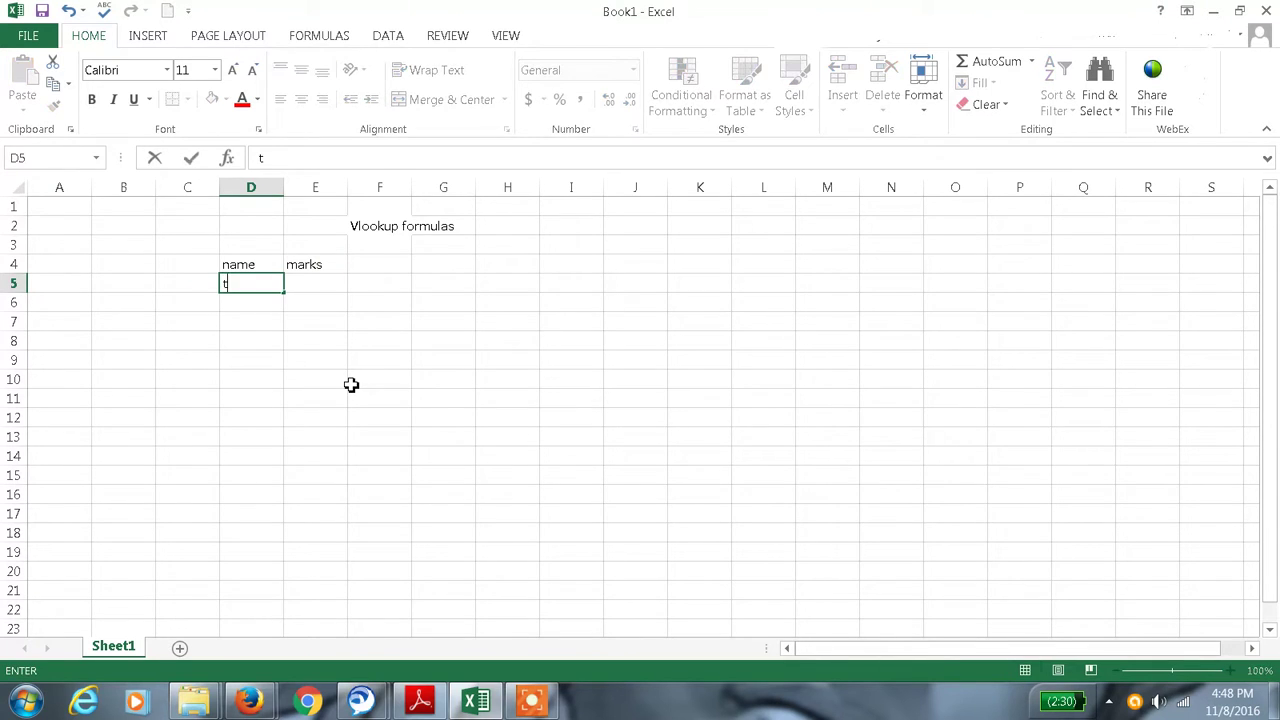
key(Tab)
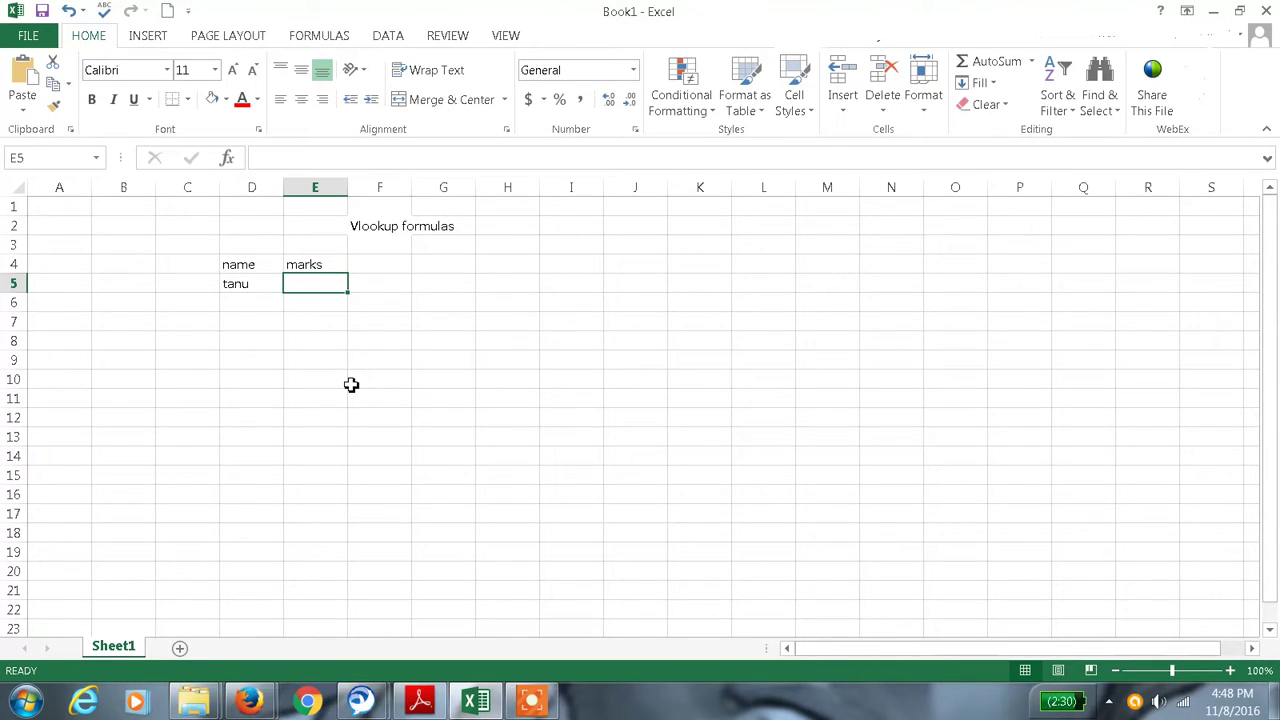
text(56)
key(Return)
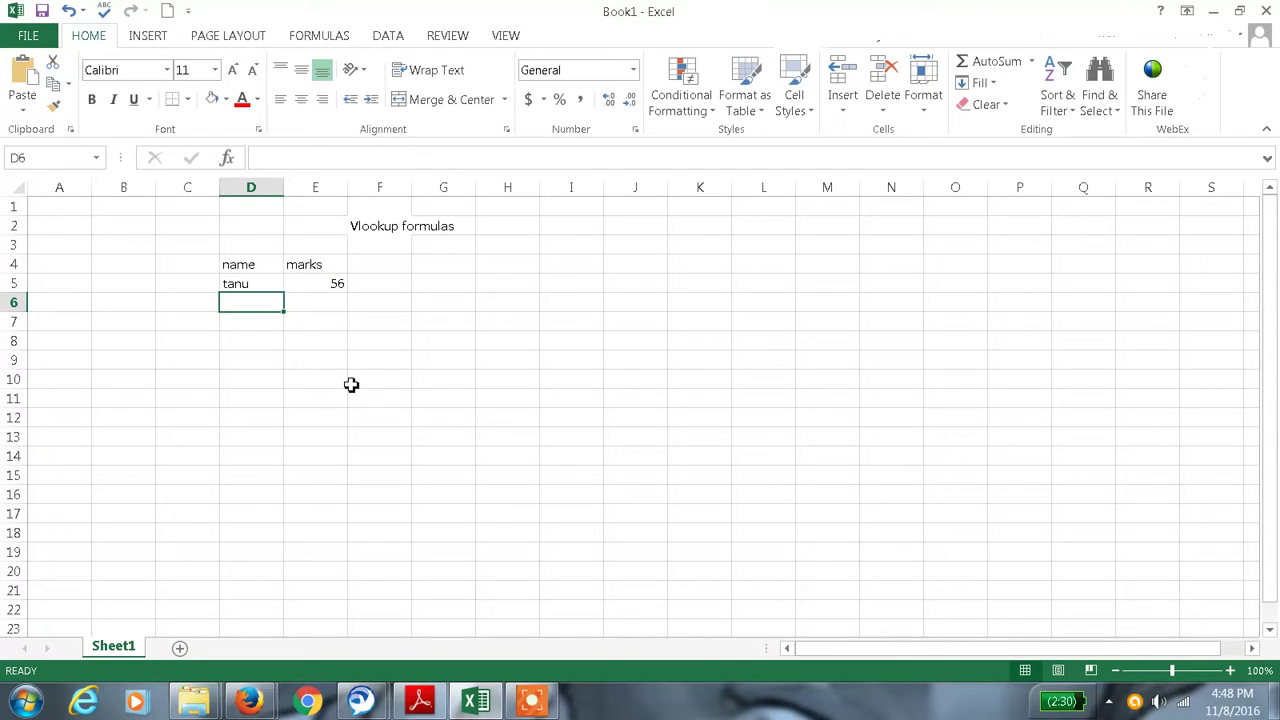
text(appu)
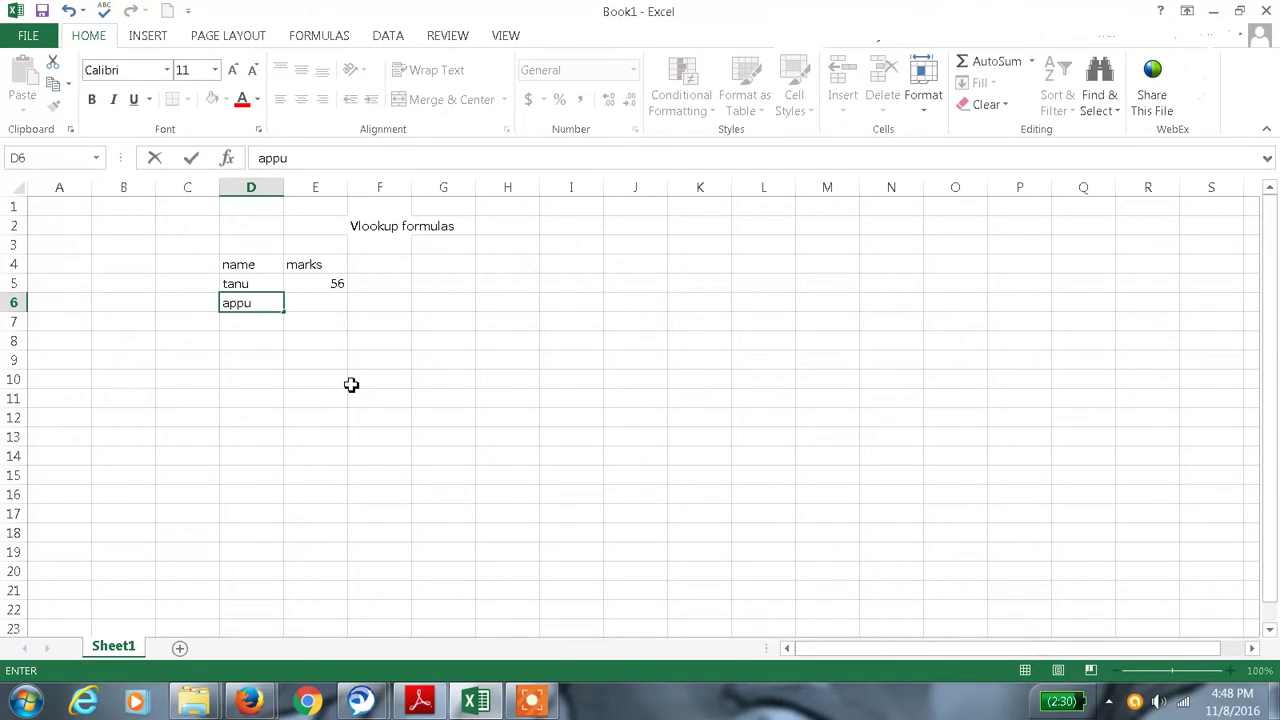
key(Tab)
text(65)
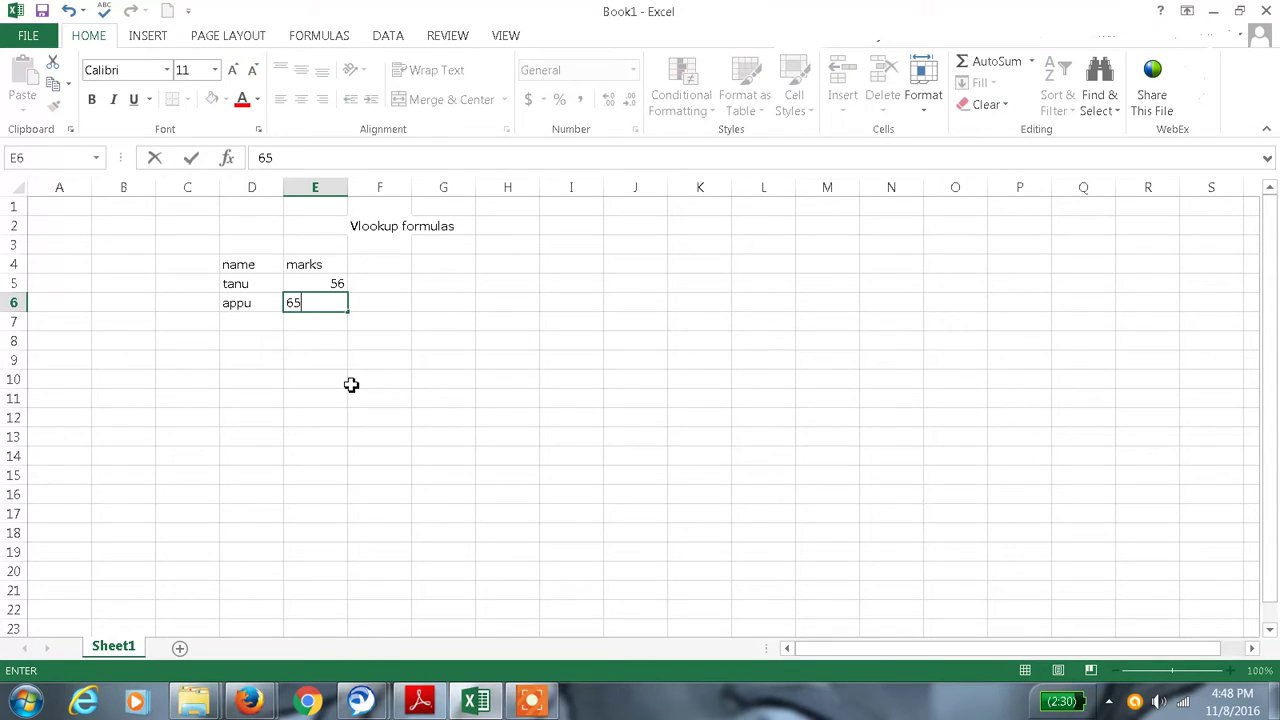
key(Return)
- Fill rows 7 and 8 with two more students' names in column D and marks 34 and 89 in column E
text(dicy)
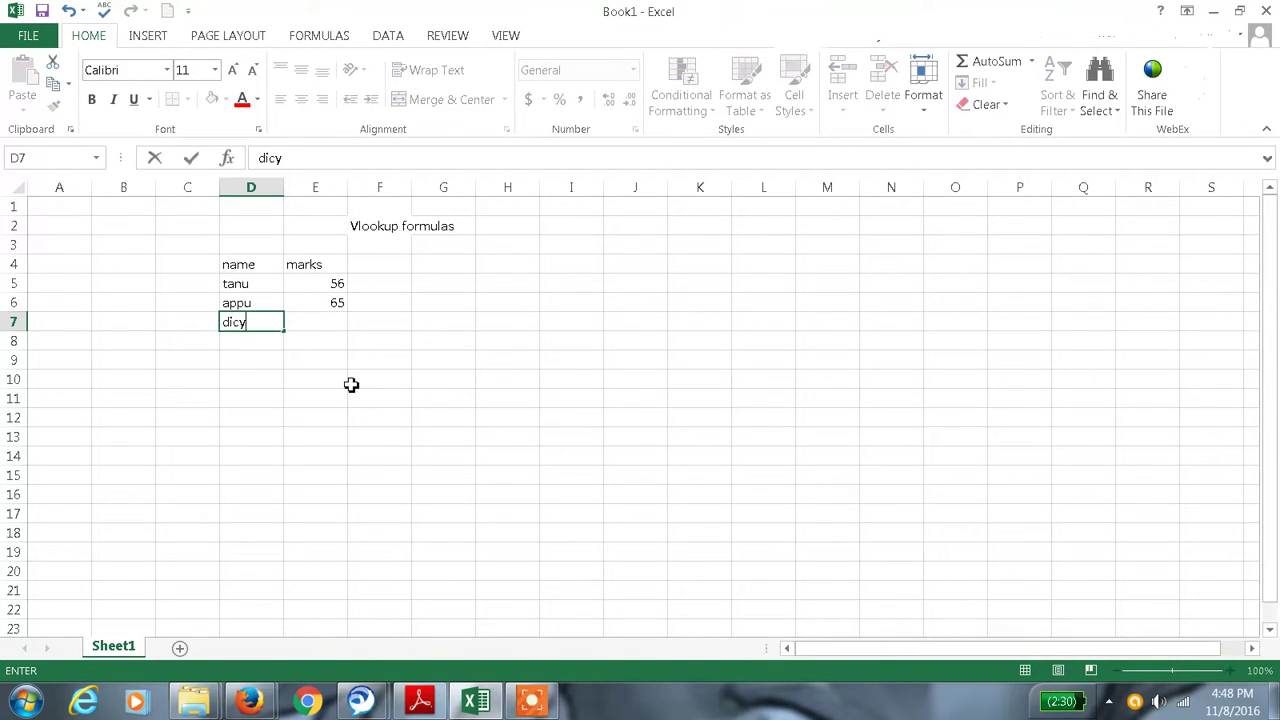
key(BackSpace)
key(BackSpace)
key(BackSpace)
text(vya)
key(Tab)
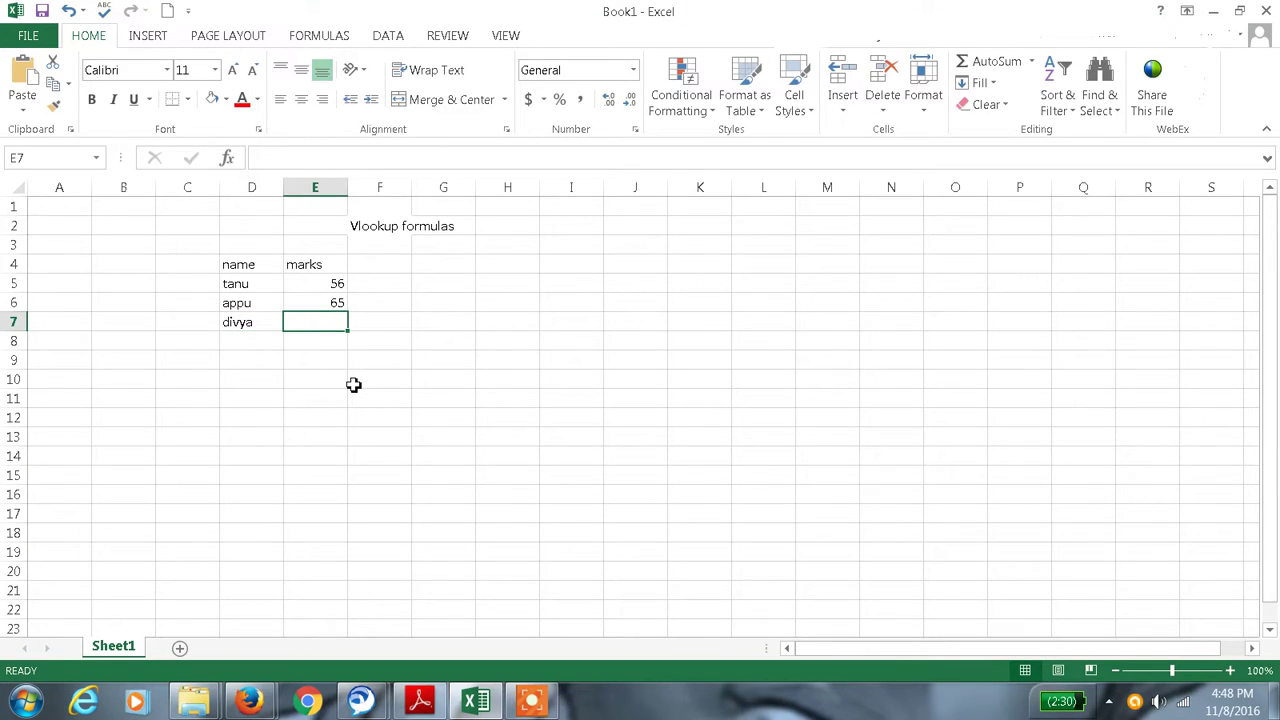
text(34)
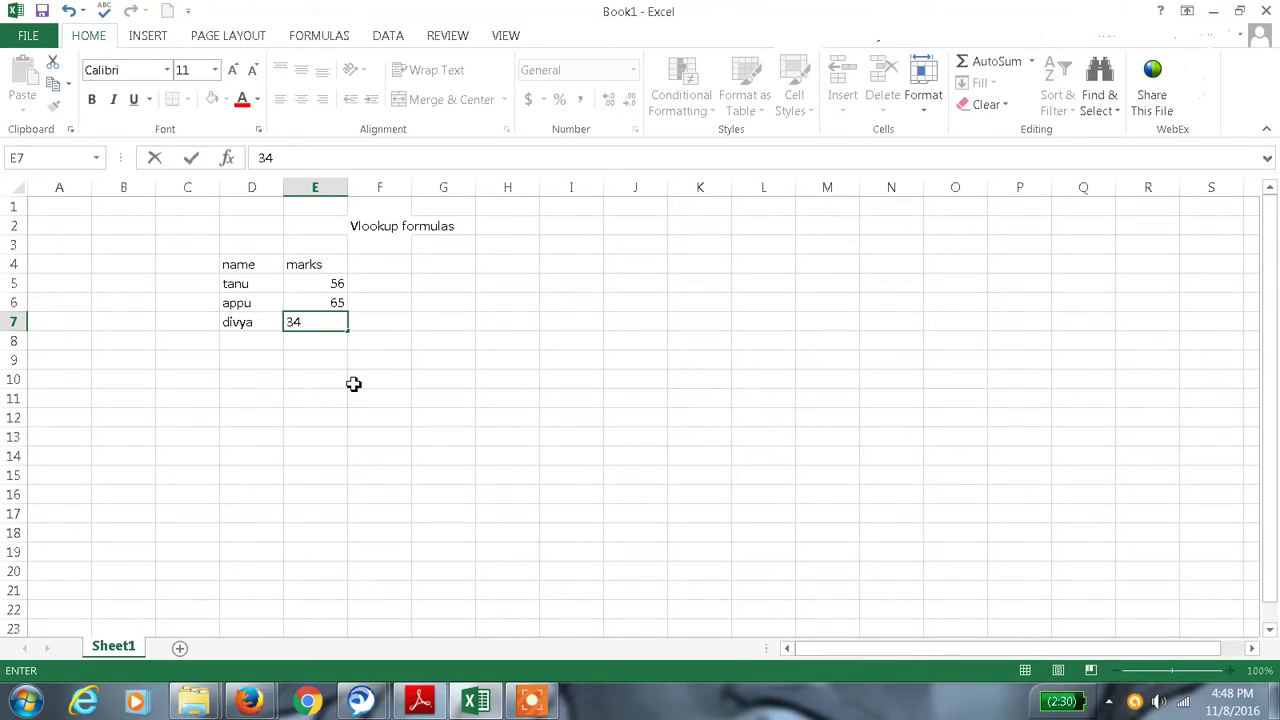
key(Return)
key(Left)
text(chethu)
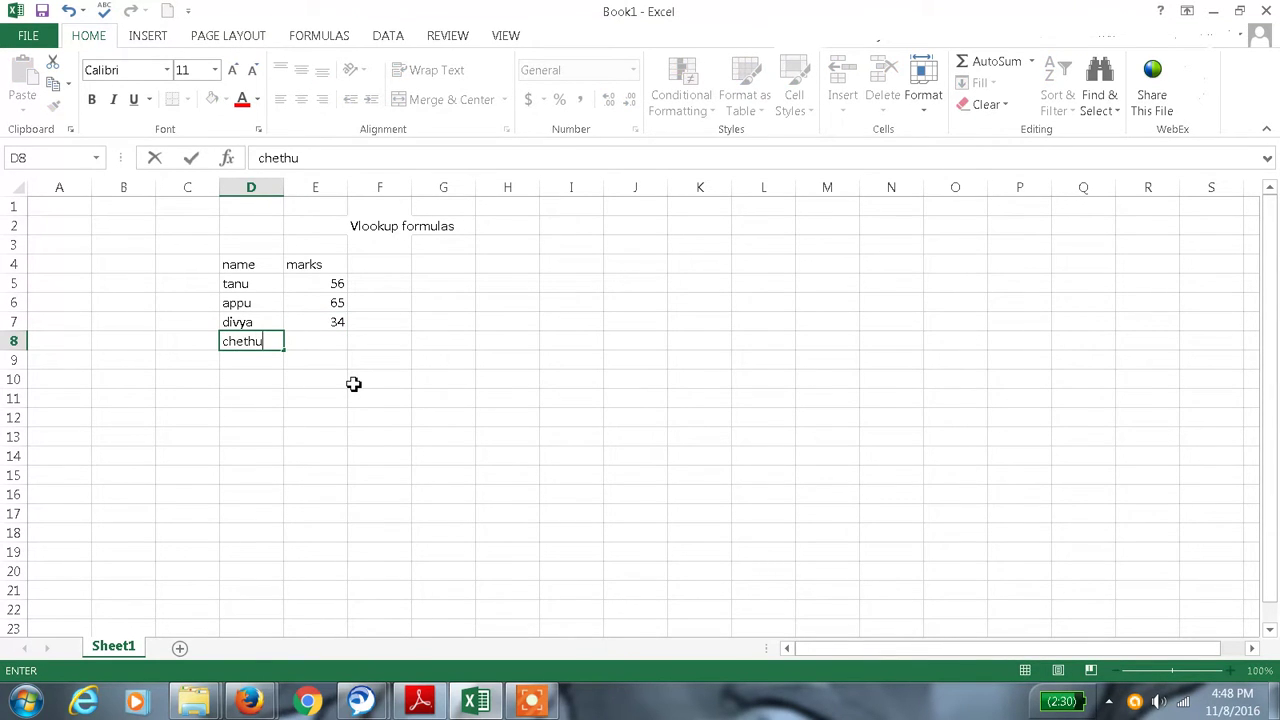
key(Tab)
text(89)
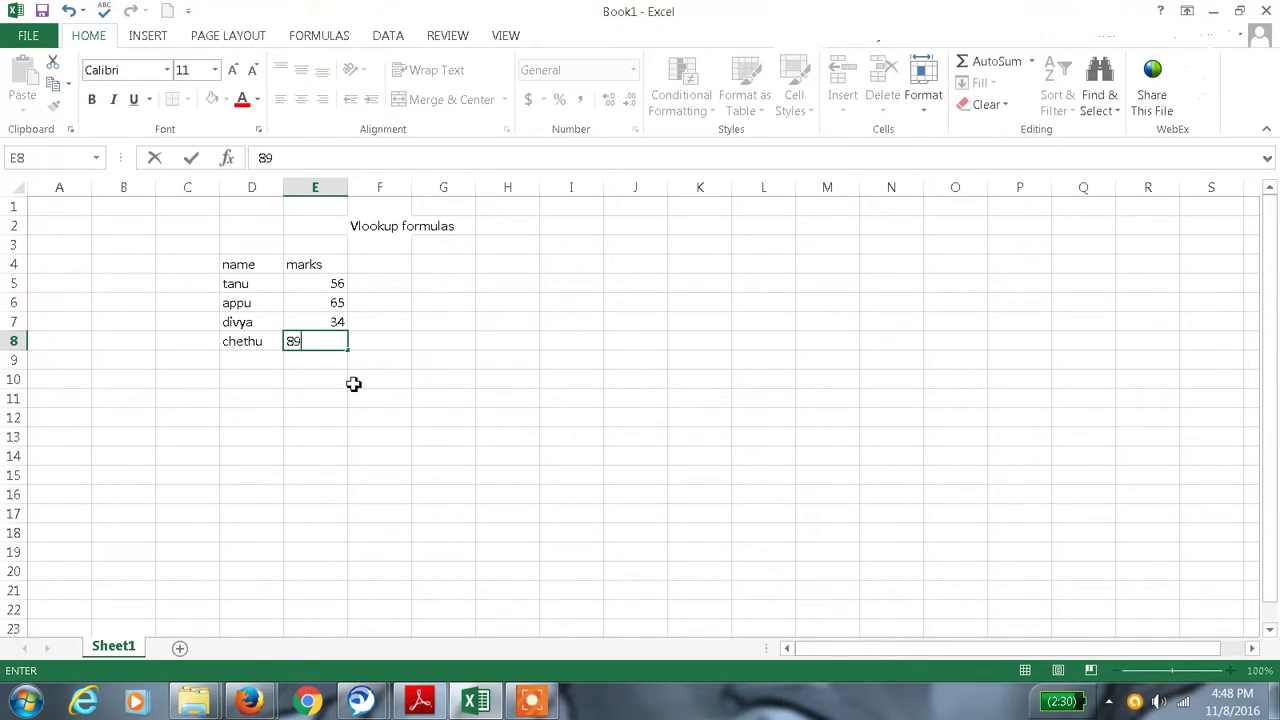
key(Return)
- Apply all borders to the name and marks table in D4:E8
key(Up)
key(Up)
key(Up)
key(Up)
key(Up)
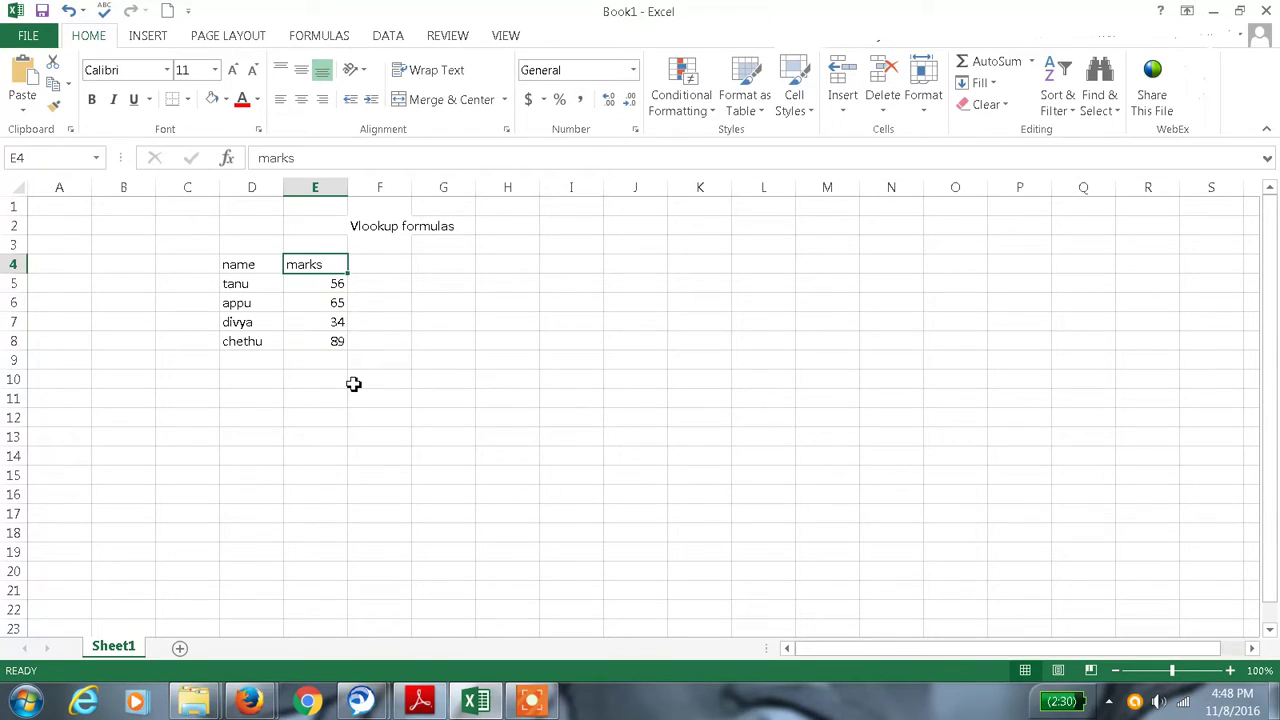
drag(226, 262, 300, 343)
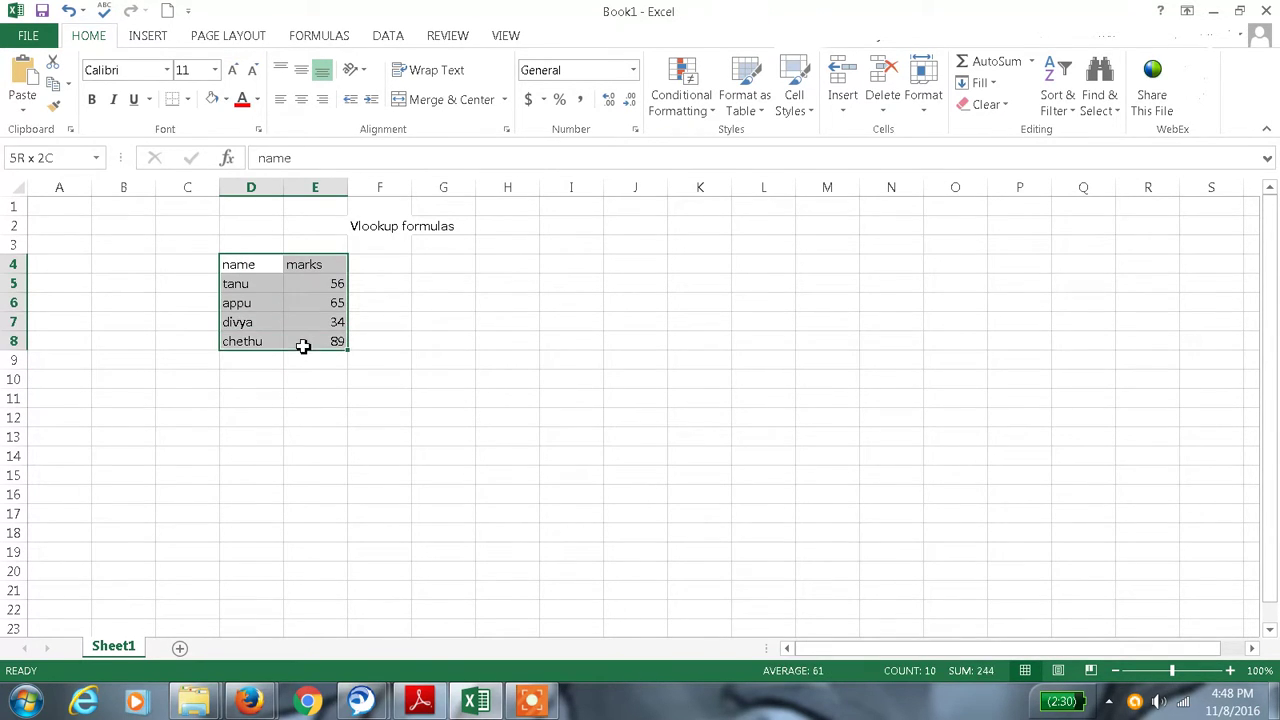
click(187, 99)
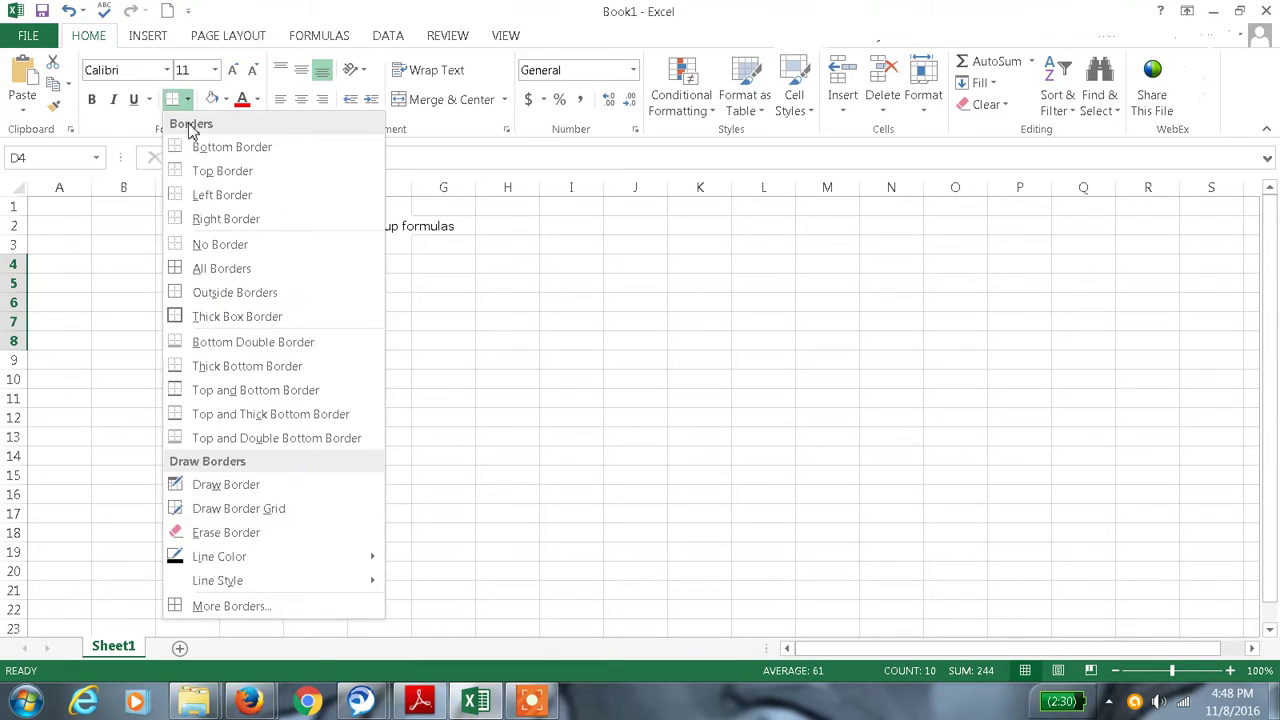
click(224, 268)
click(454, 300)
- Enter the name of the student from row 7 as the lookup entry in cell I6
click(571, 309)
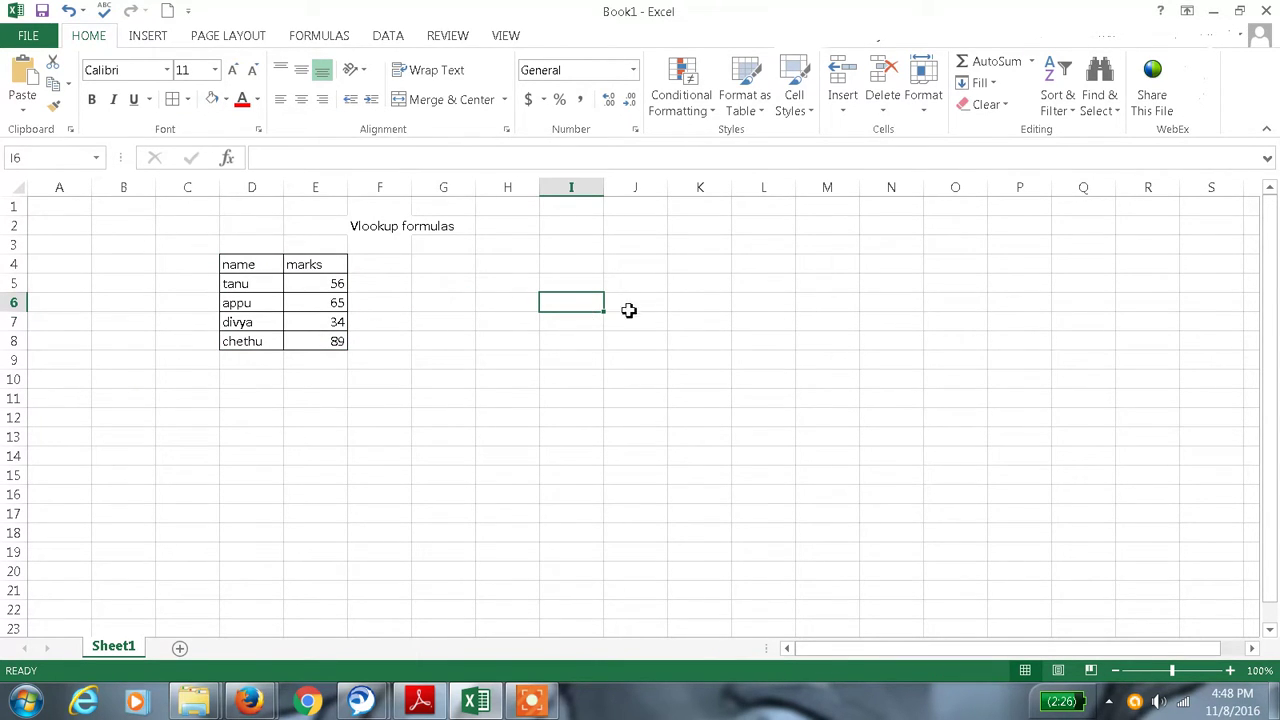
text(divya)
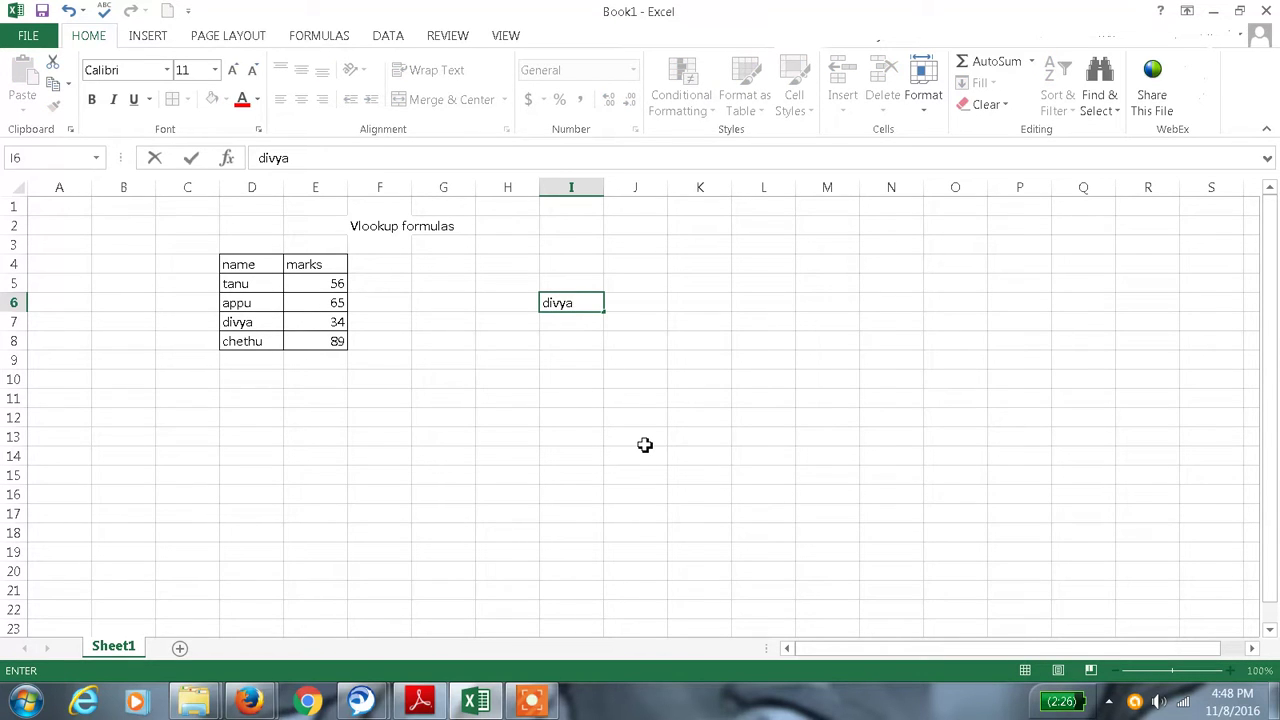
key(Tab)
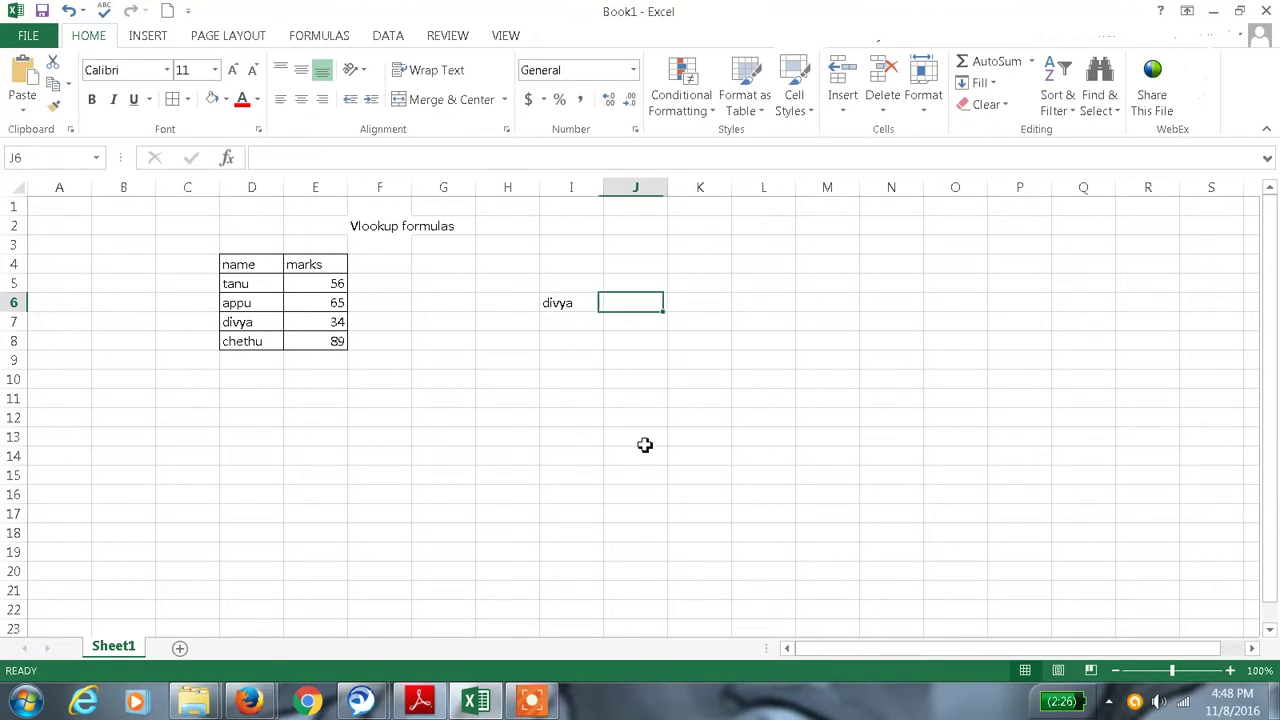
key(Left)
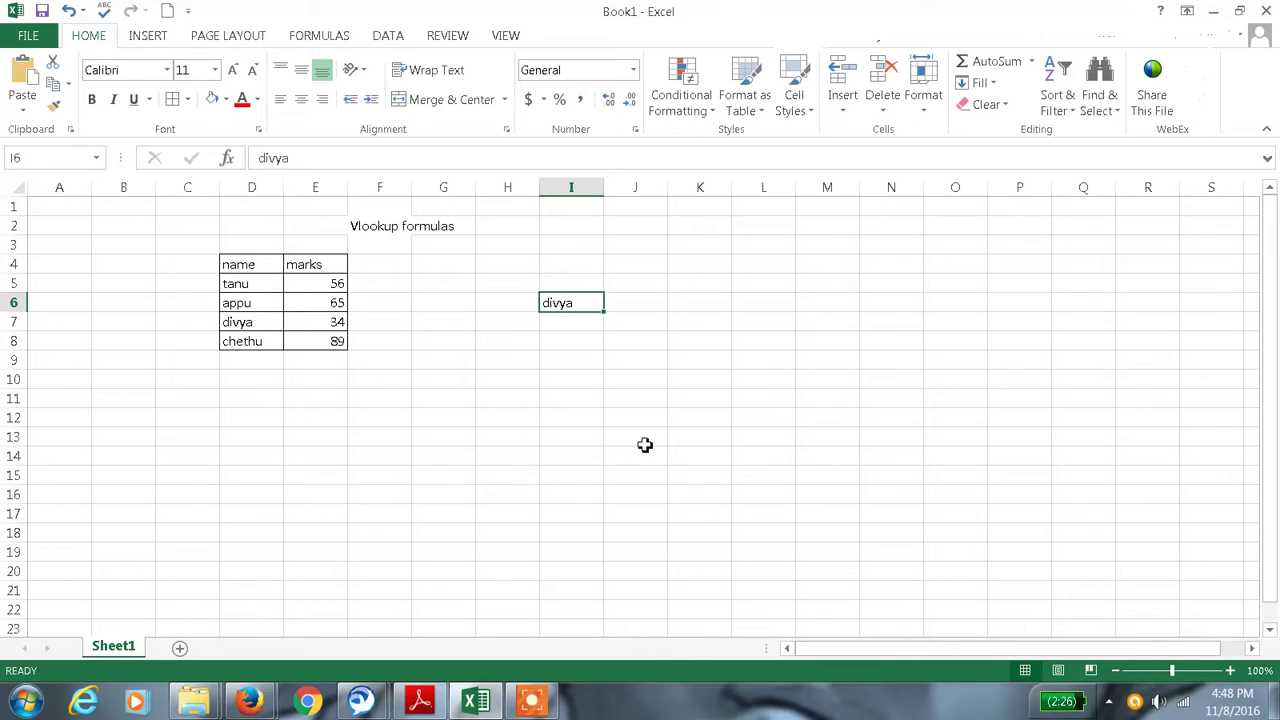
- Start a VLOOKUP formula in cell J6 with I6 as the lookup value
key(Right)
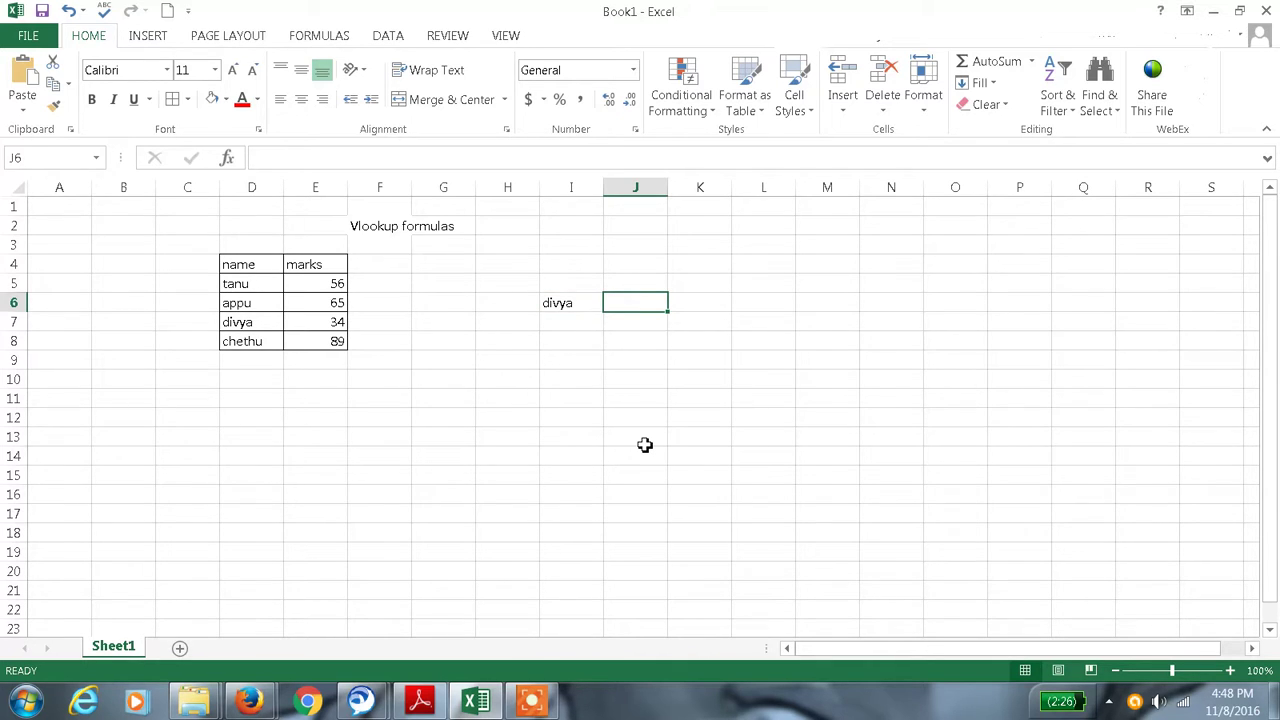
text(=)
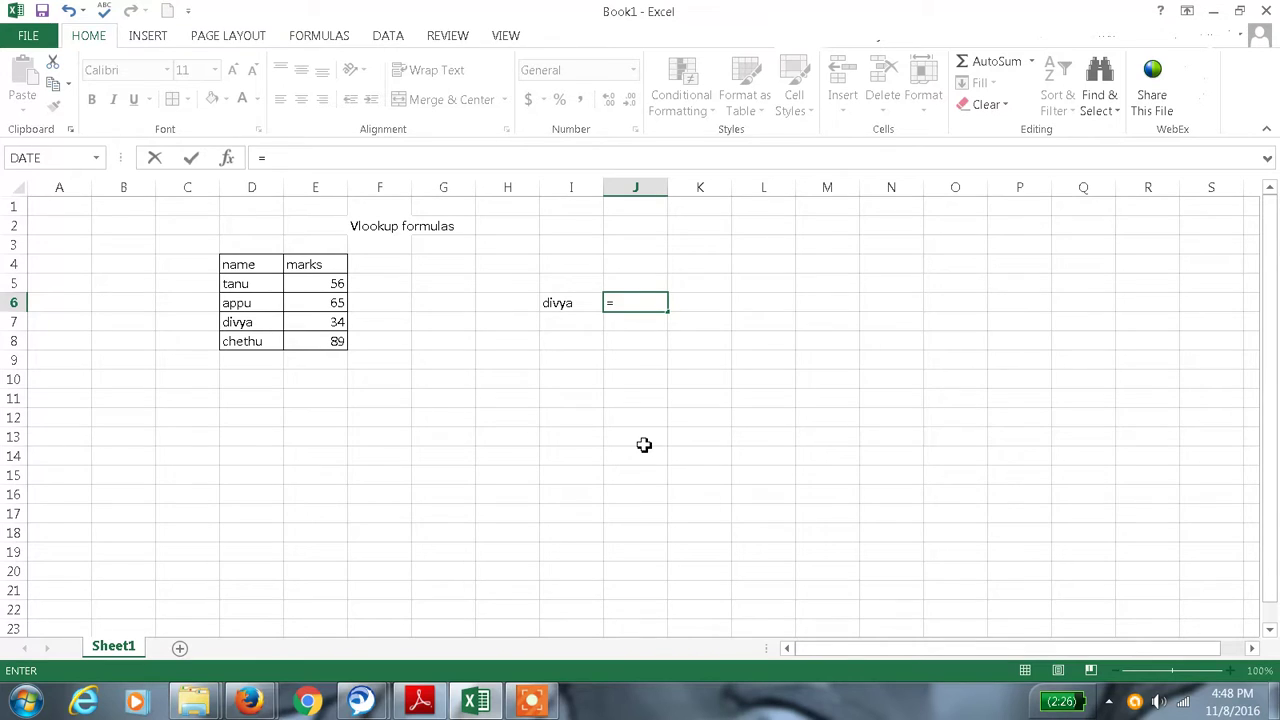
text(vlookup()
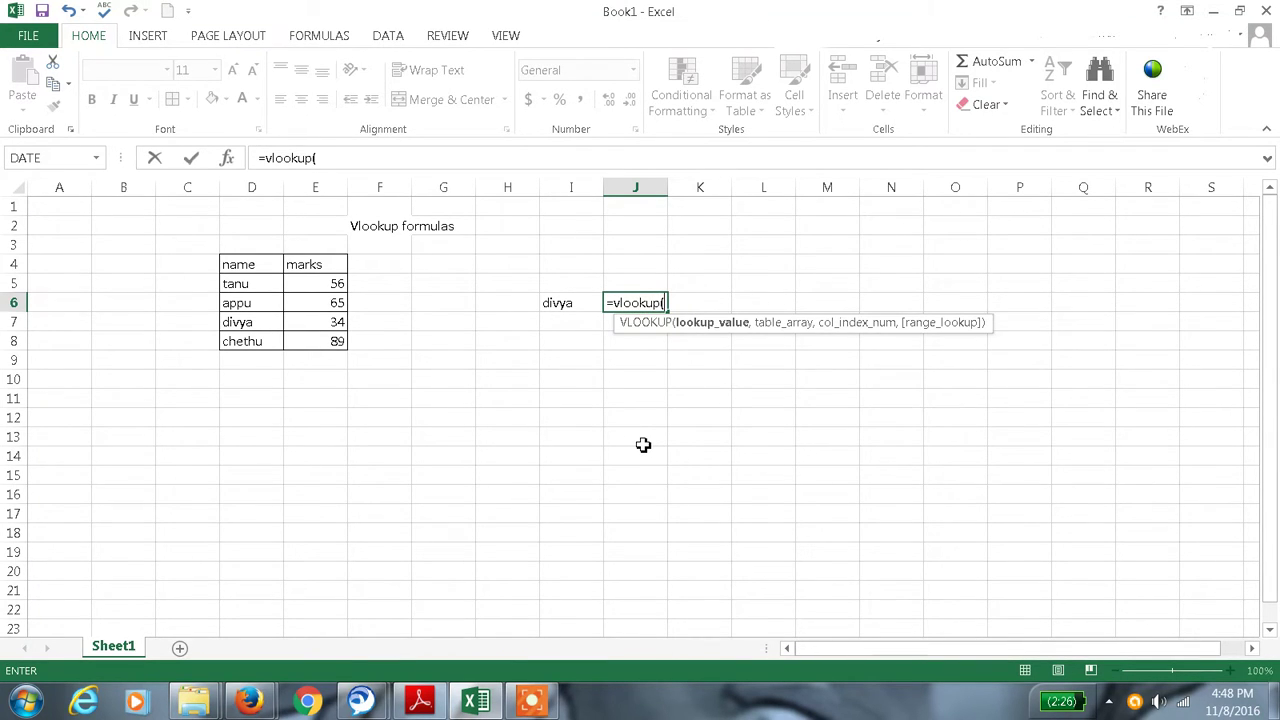
key(Left)
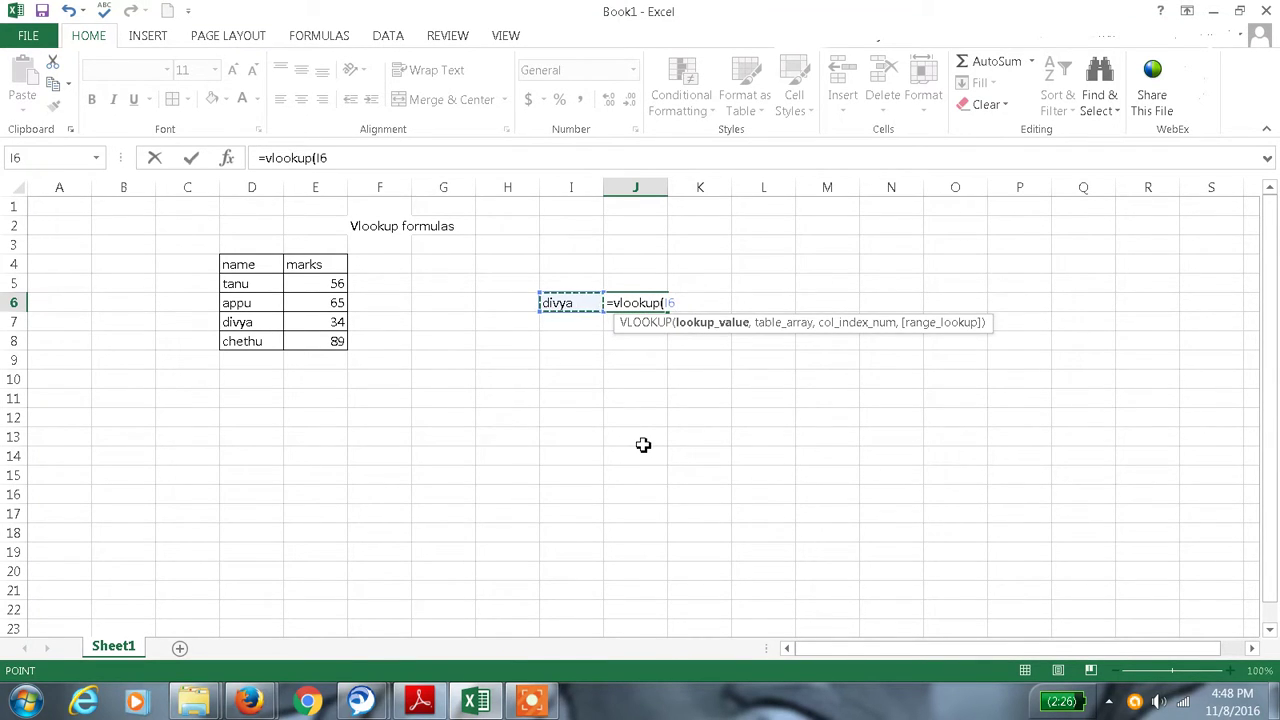
text(,)
- Set the table array of the VLOOKUP formula in J6 to the name and marks table D4:E8
key(Left)
key(Left)
key(Left)
key(Left)
key(Left)
key(Left)
key(Up)
key(Right)
key(Right)
key(Left)
key(Up)
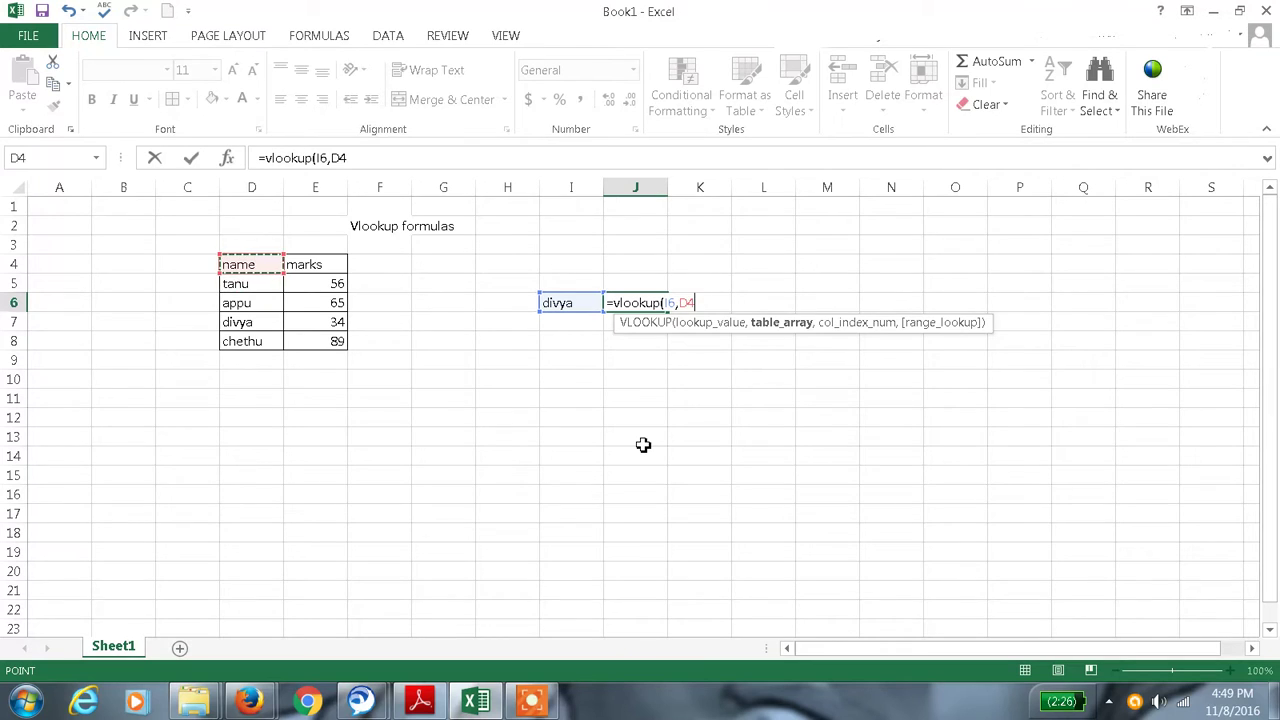
key(shift+Down)
key(shift+Down)
key(shift+Down)
key(shift+Down)
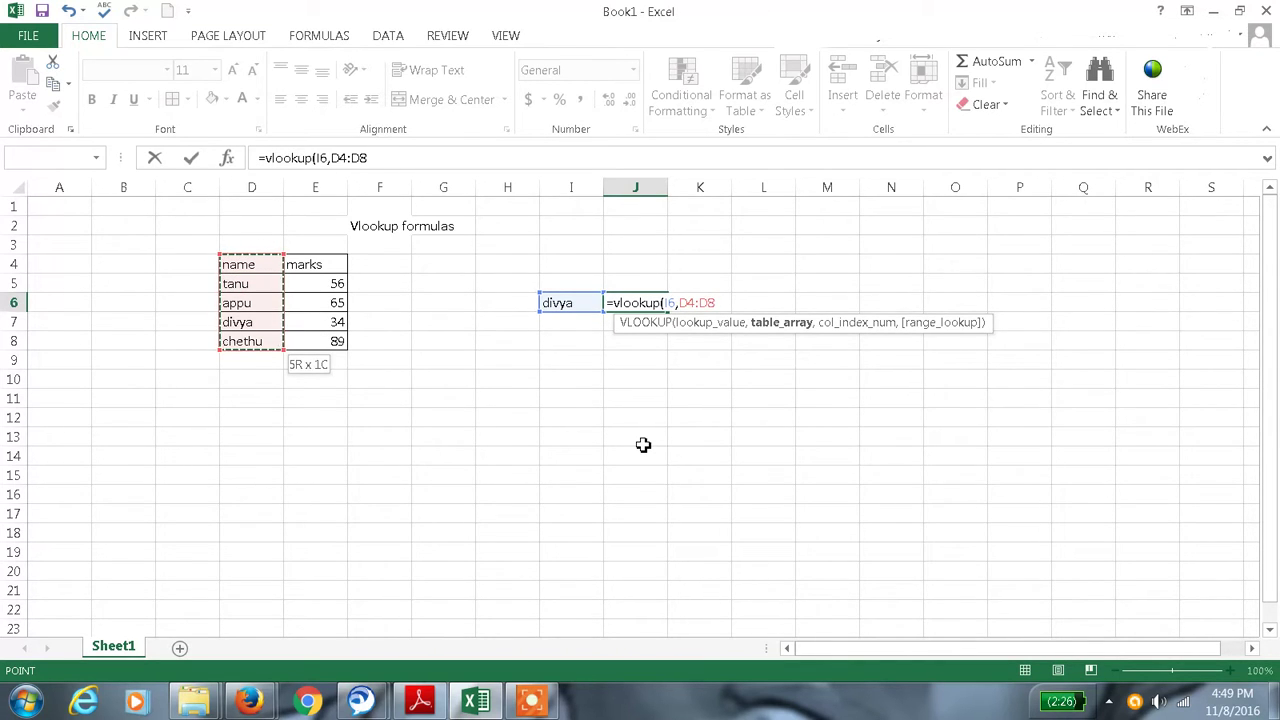
key(shift+Right)
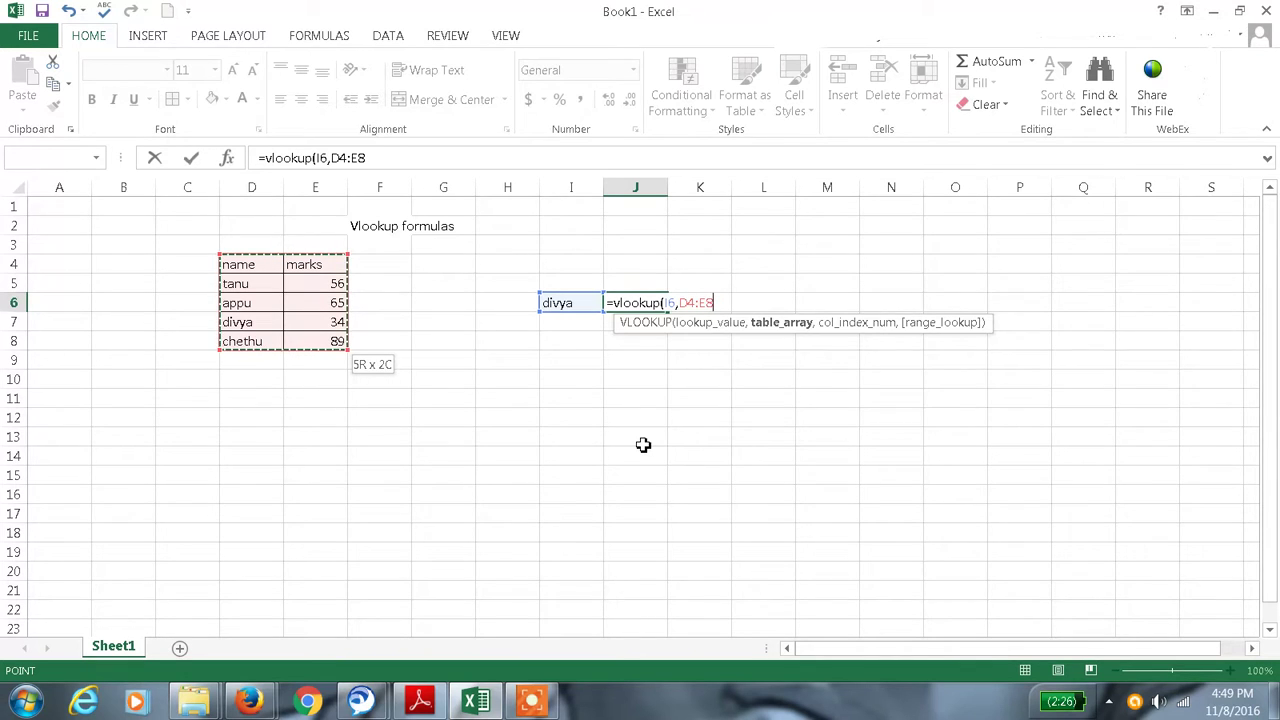
text(,)
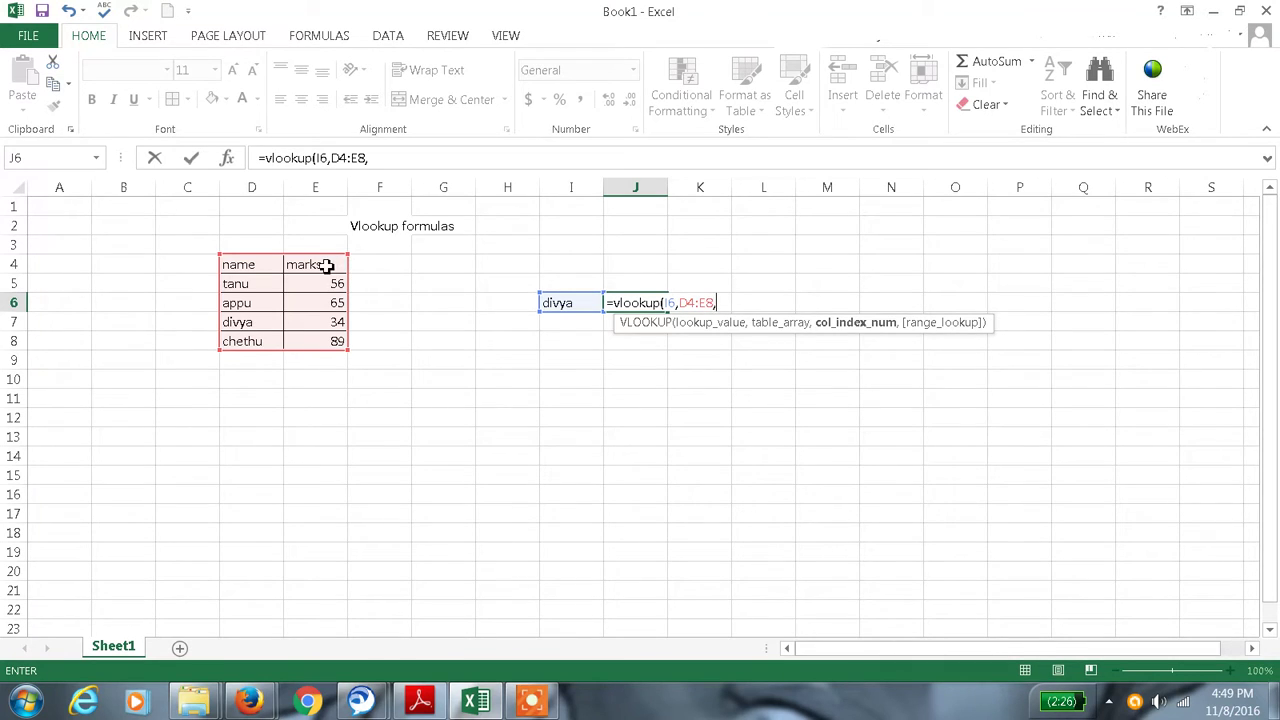
- Complete the J6 formula with column index 2 and range lookup 0, and compare its result with row 7 of the table
click(395, 158)
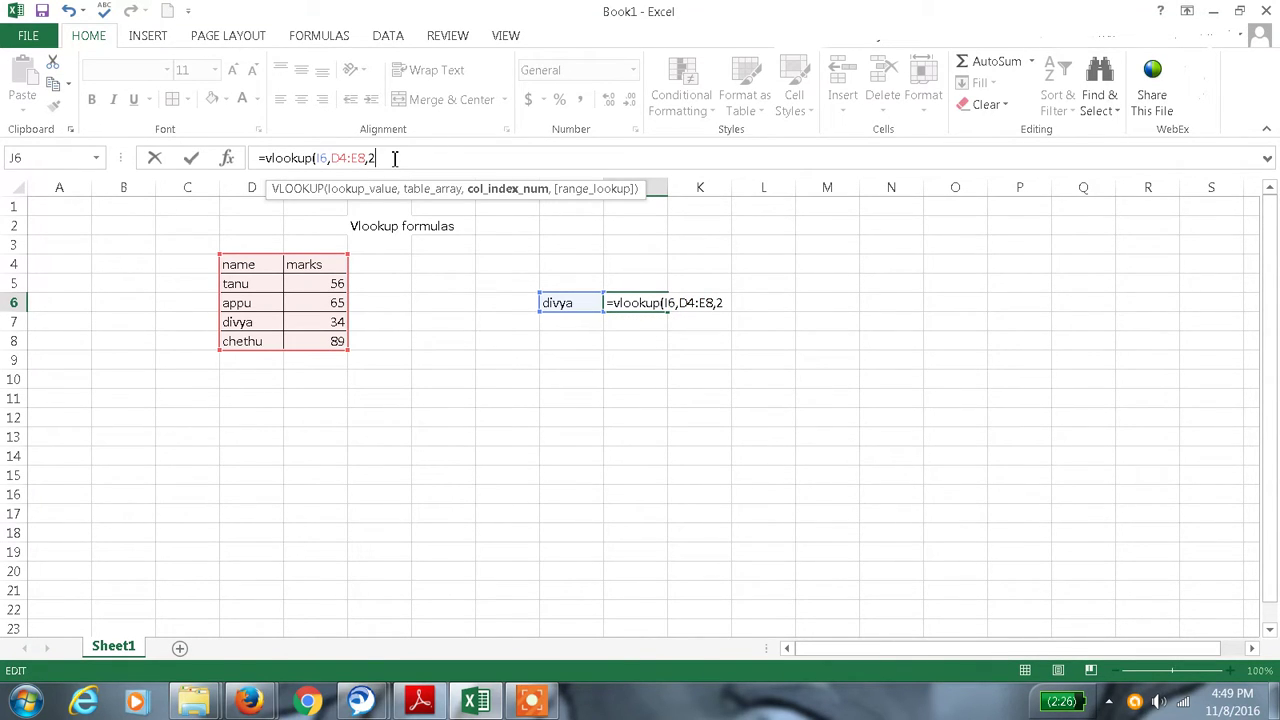
text(,)
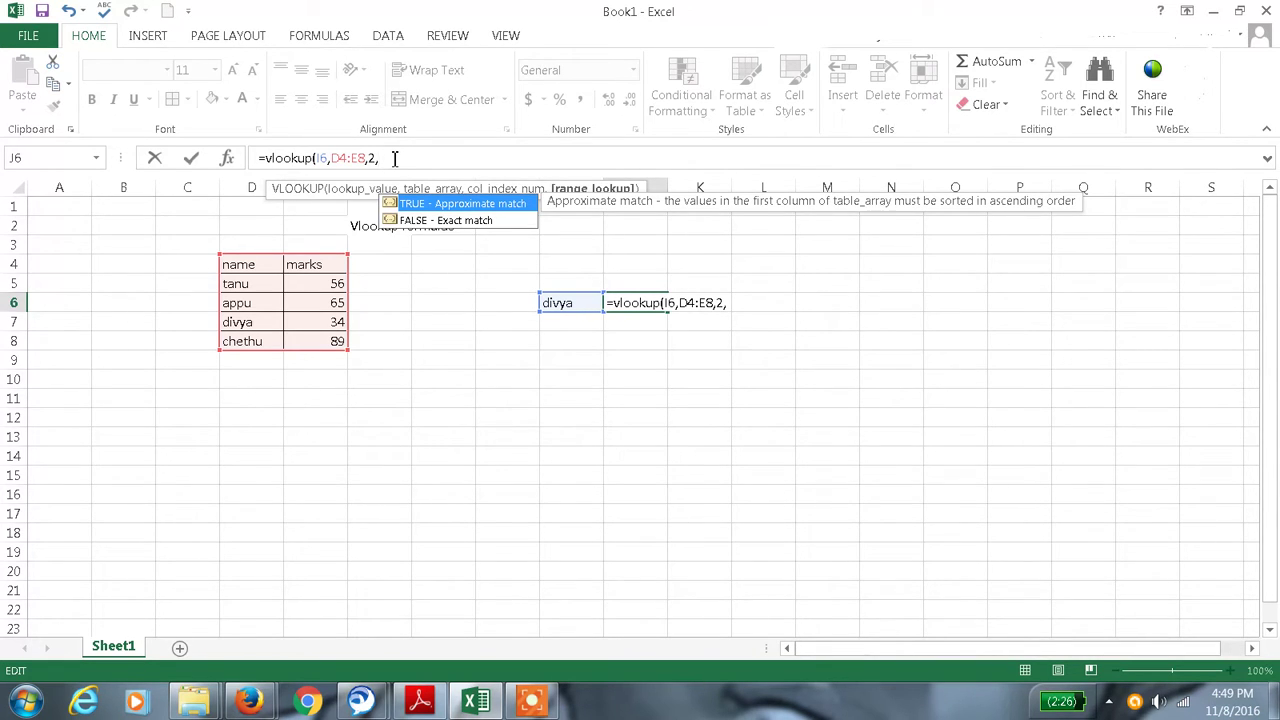
text(0))
key(Return)
key(Up)
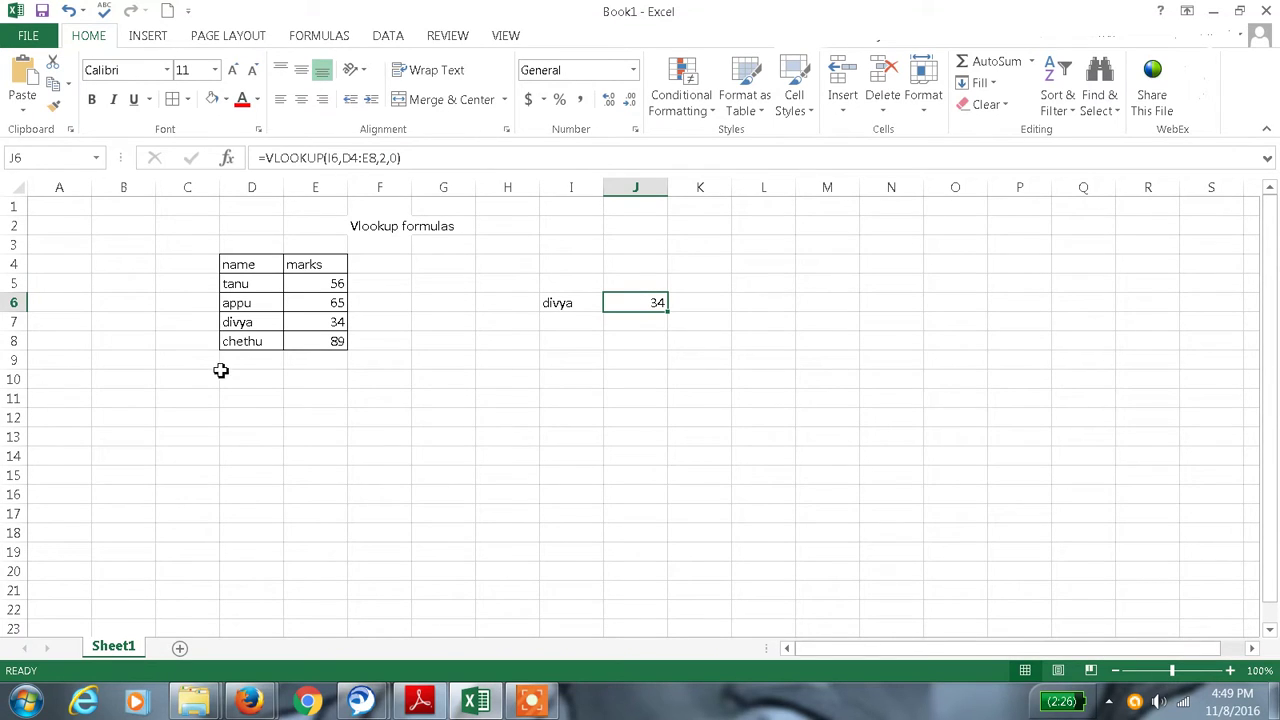
click(252, 326)
click(323, 323)
click(626, 303)
click(233, 322)
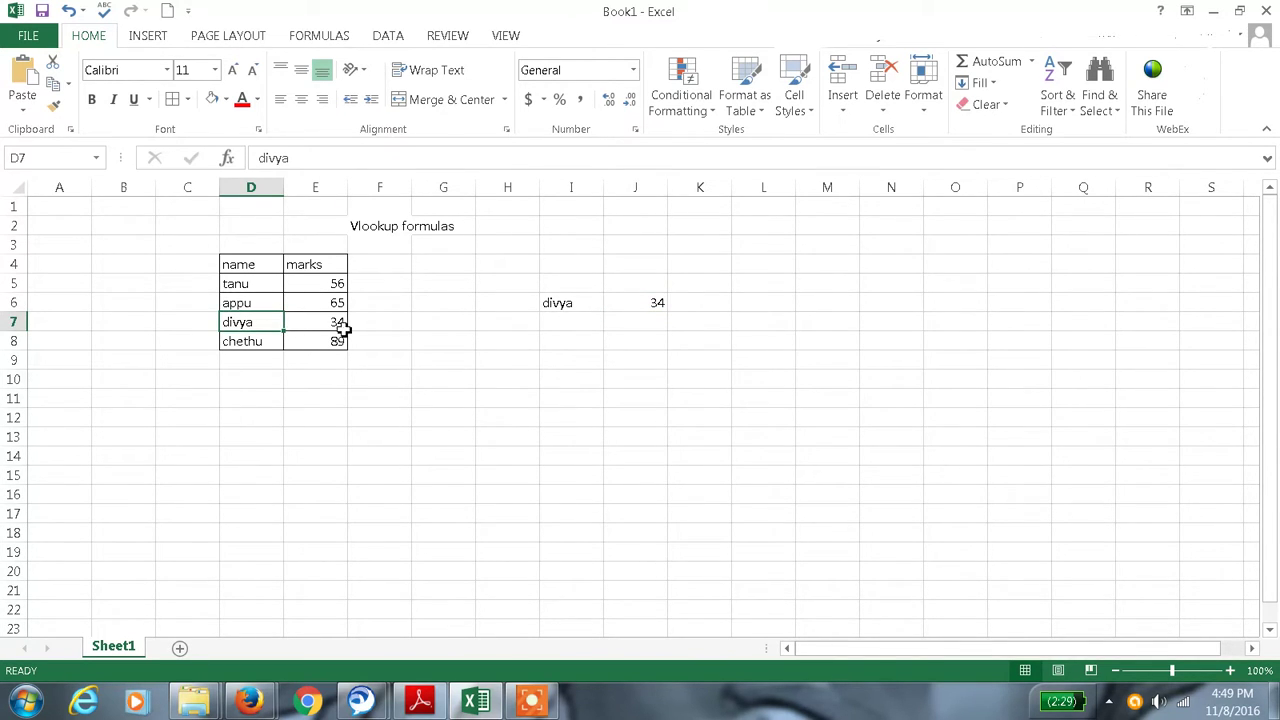
- Change the column index number in the J6 VLOOKUP formula to 1
click(625, 303)
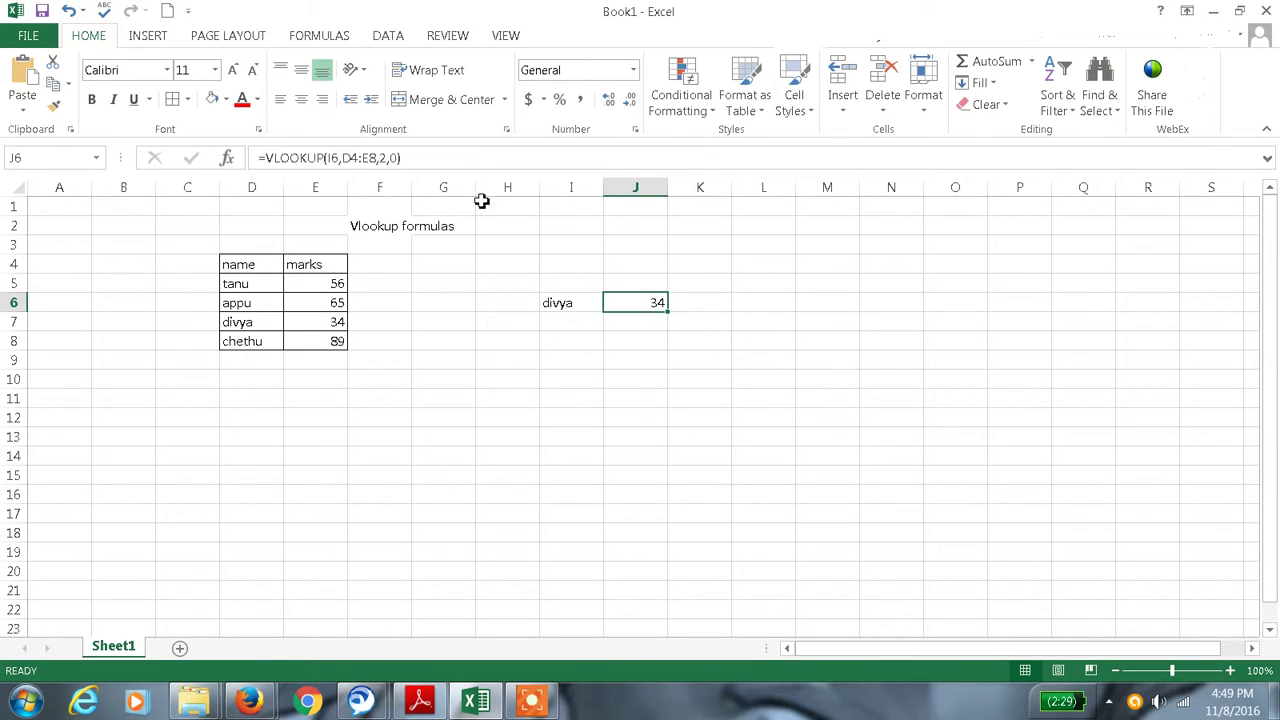
click(381, 158)
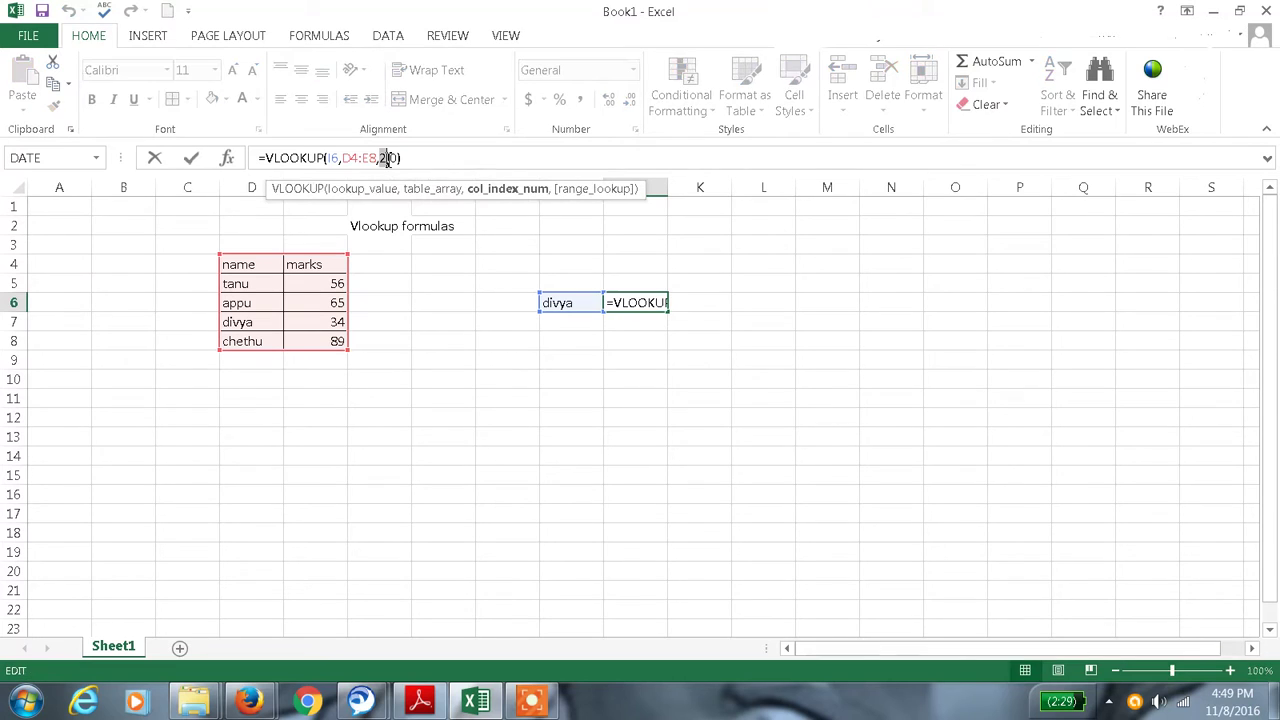
key(BackSpace)
text(1)
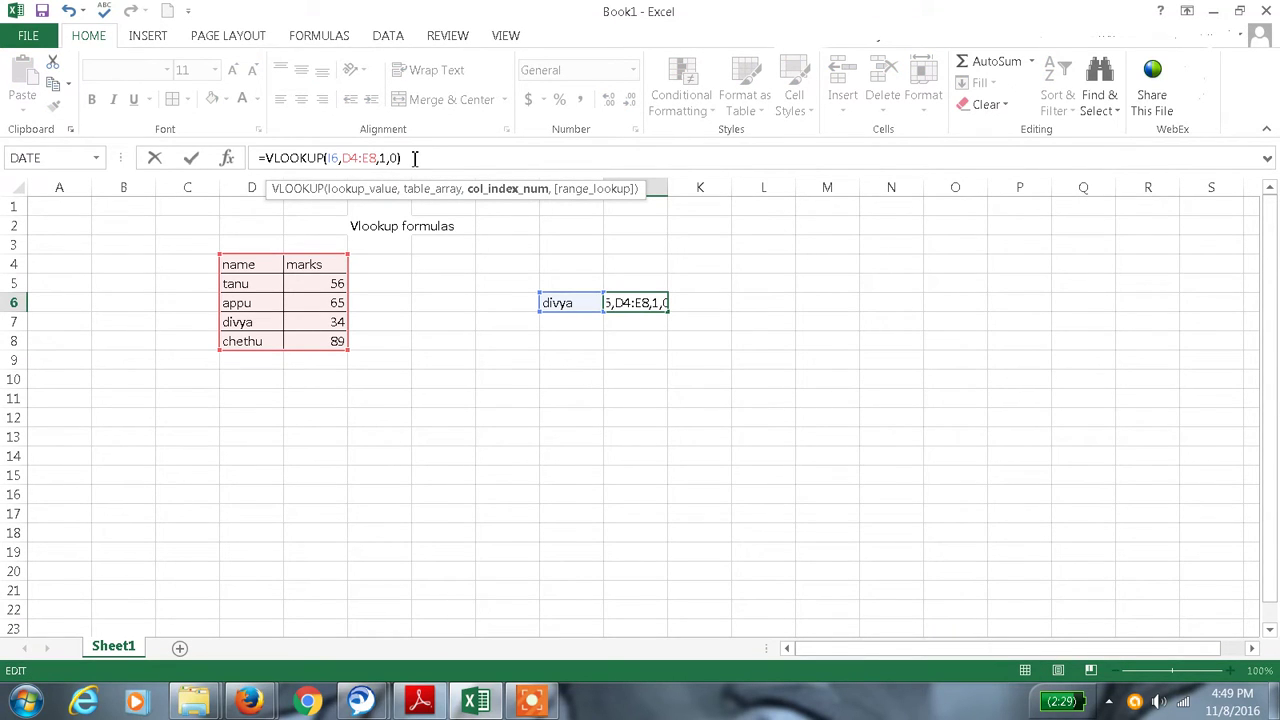
click(410, 158)
key(Return)
- Restore the column index number in the J6 VLOOKUP formula to 2
click(617, 304)
drag(380, 159, 388, 159)
text(2)
key(Return)
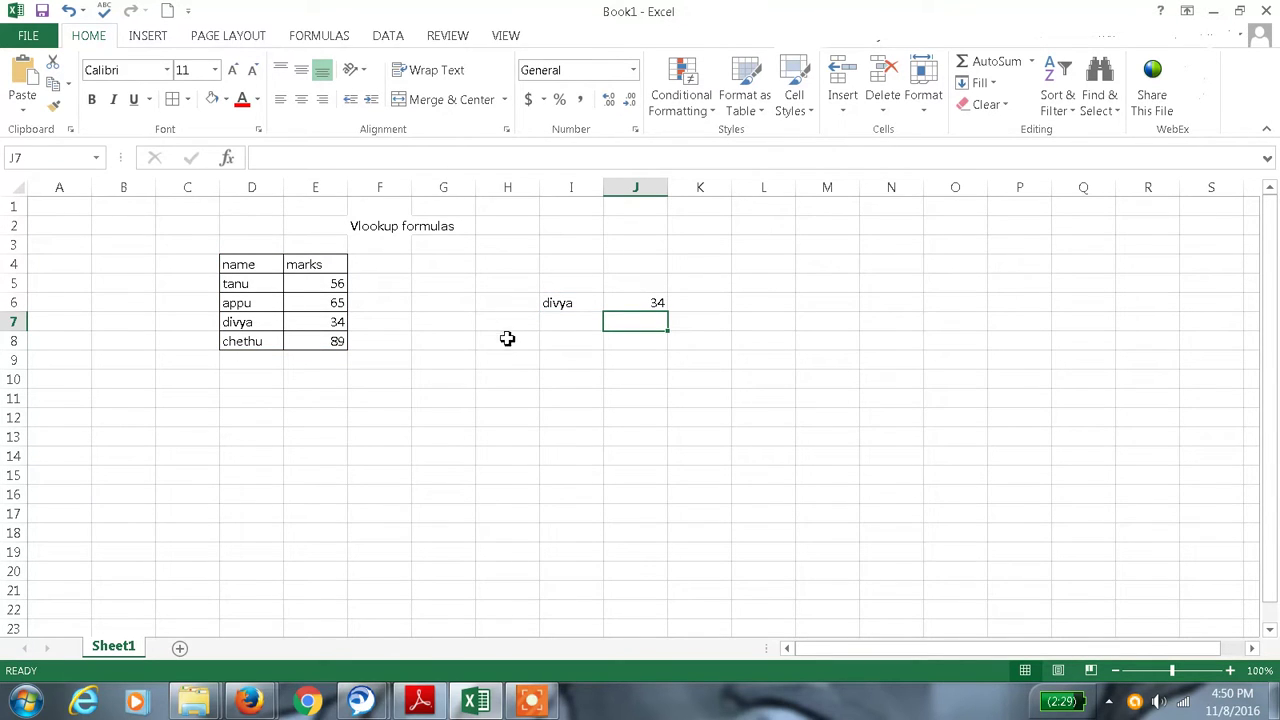
- Enter 34 in cell I10 and start a VLOOKUP formula in J10 with I10 as the lookup value
click(560, 375)
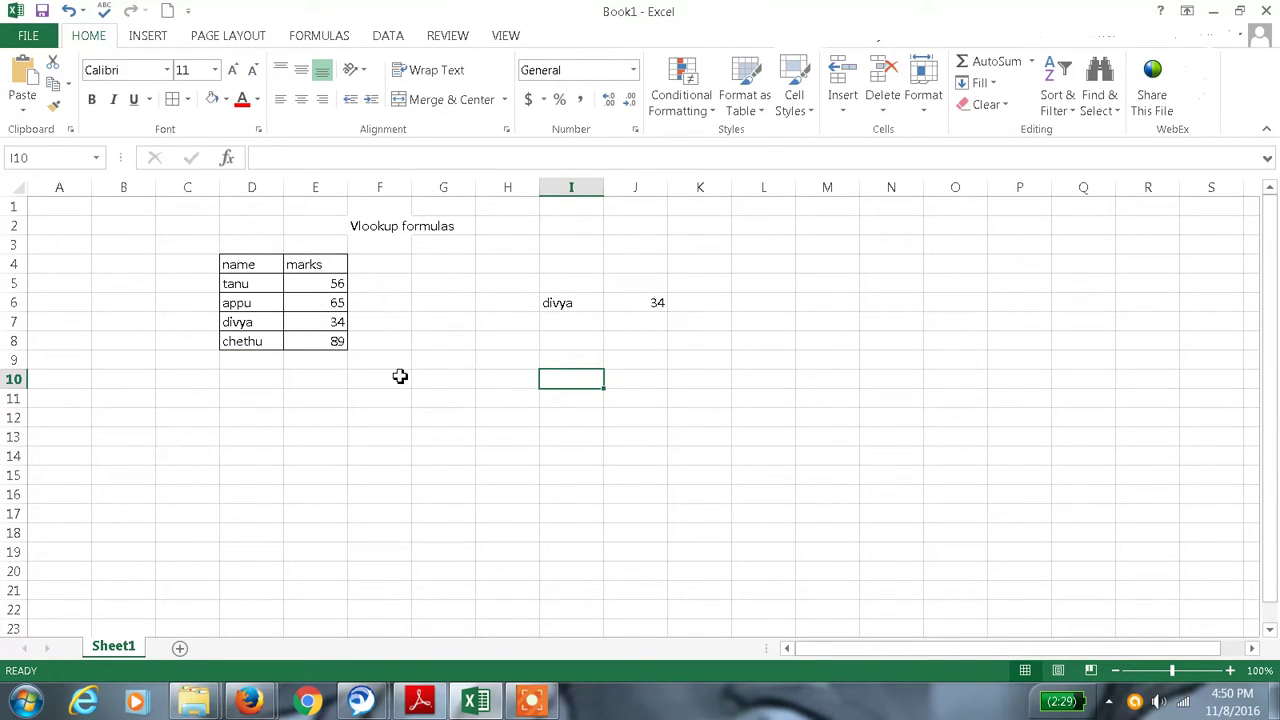
text(34)
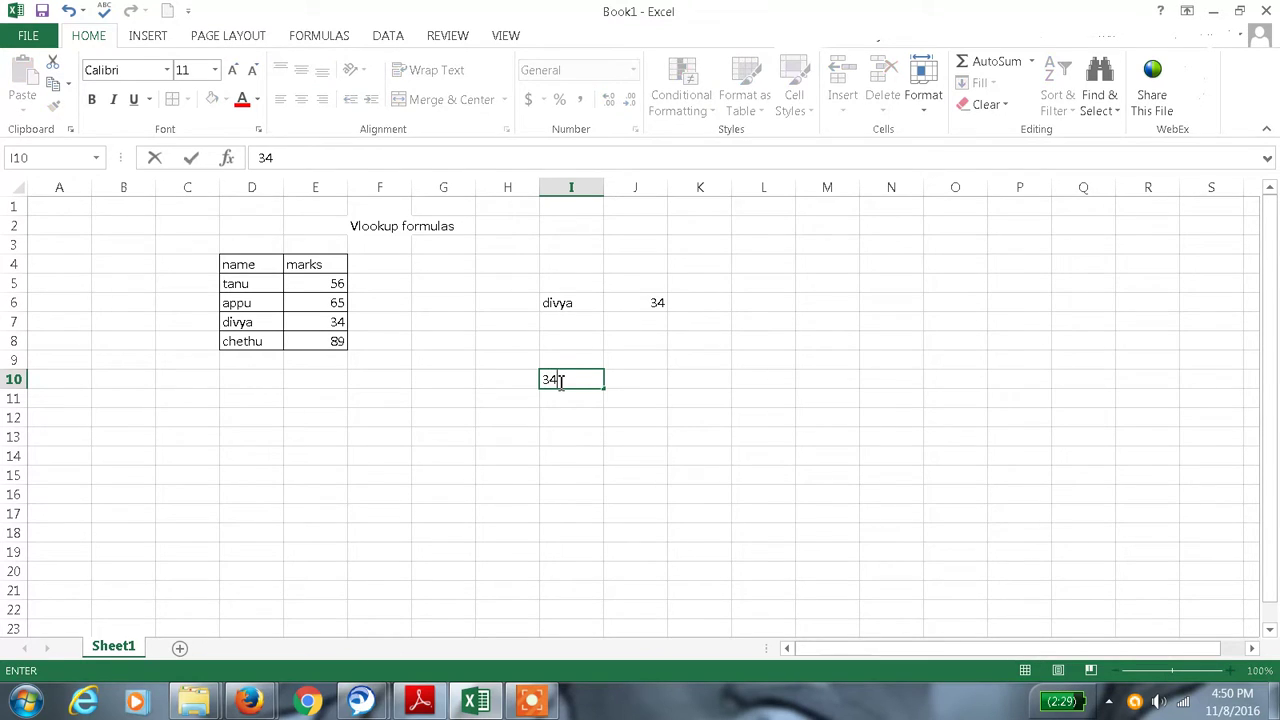
key(Tab)
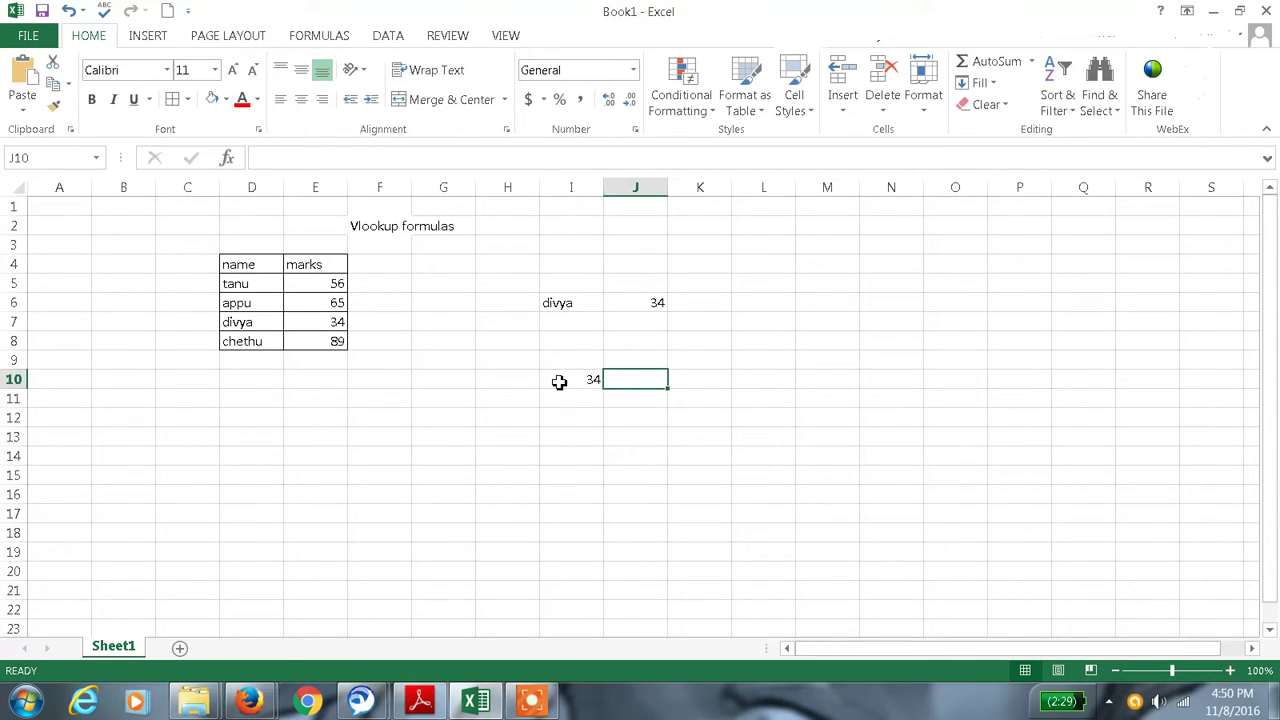
text(=)
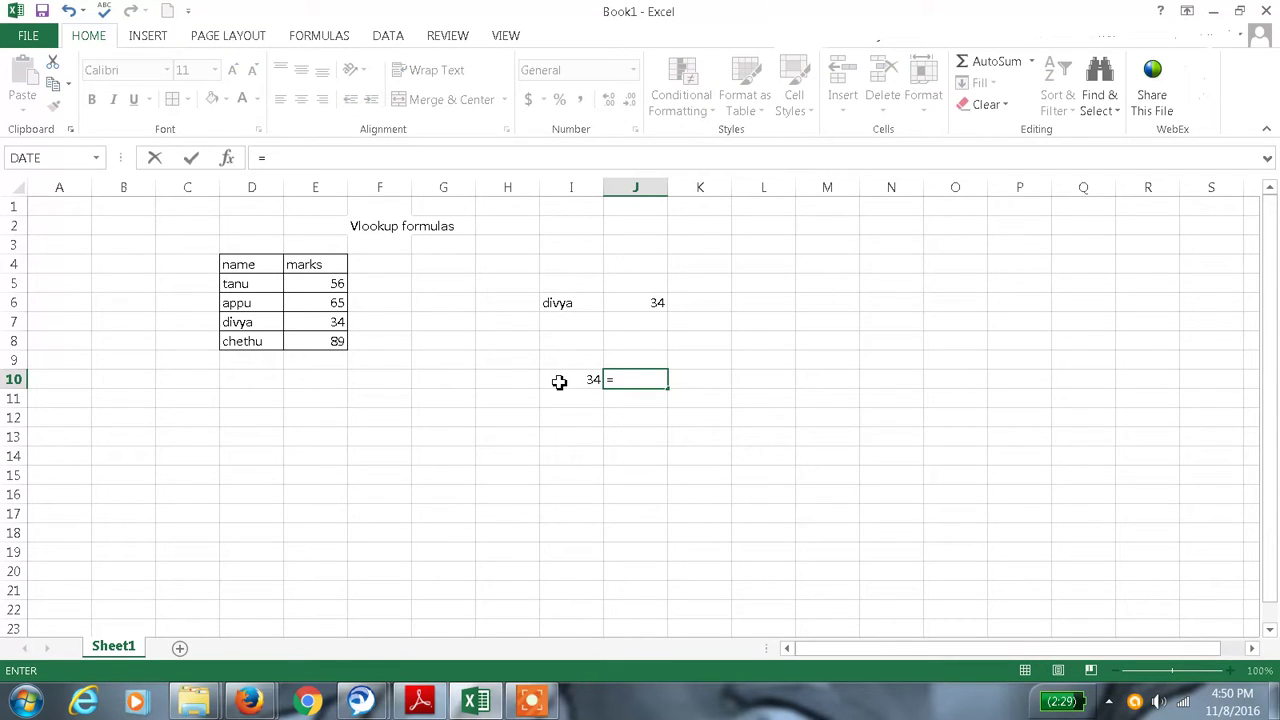
text(vlookup)
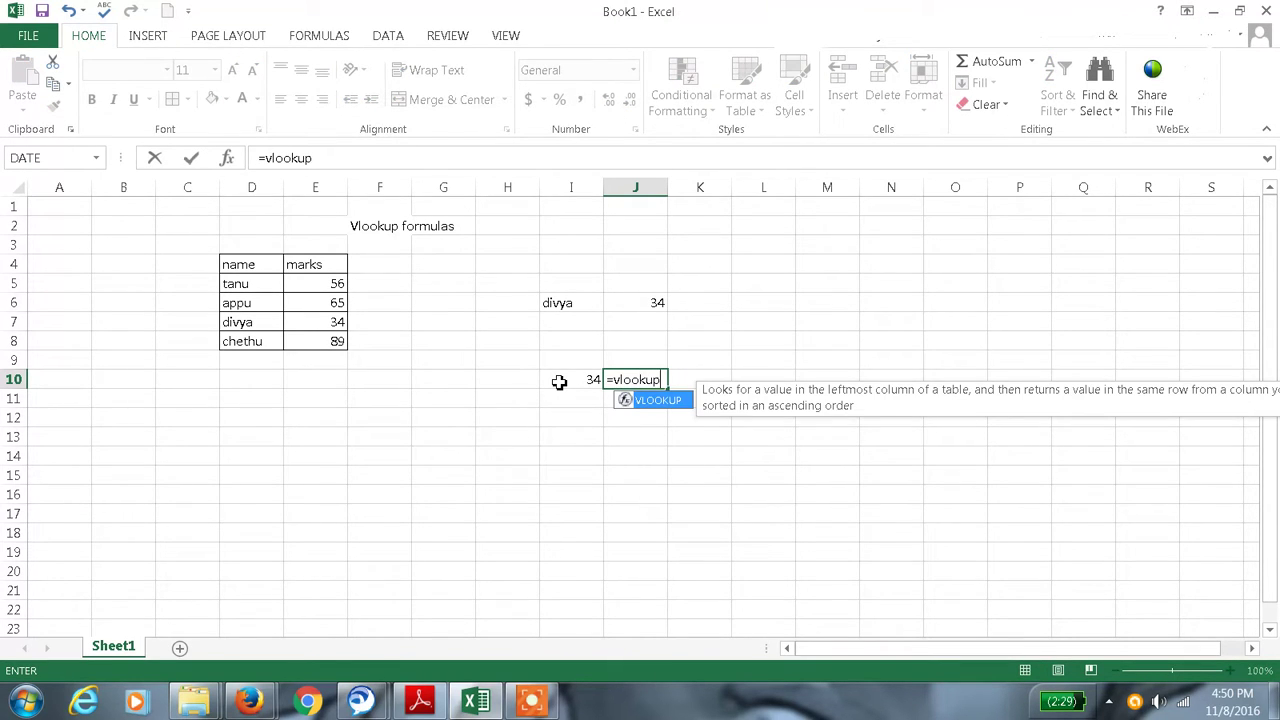
text(()
click(559, 382)
text(,)
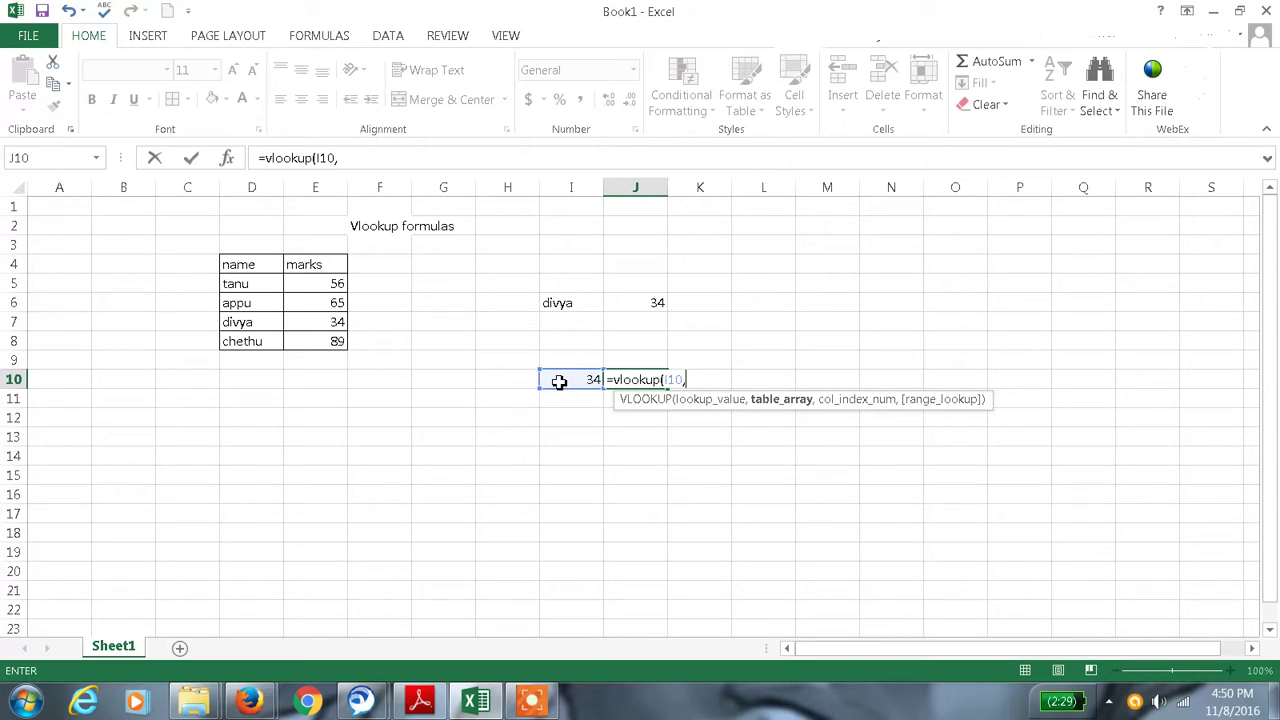
- Set the table array of the J10 VLOOKUP formula to D4:E8
key(Left)
key(Left)
key(Left)
key(Left)
key(Left)
key(Left)
key(Left)
key(Left)
key(Right)
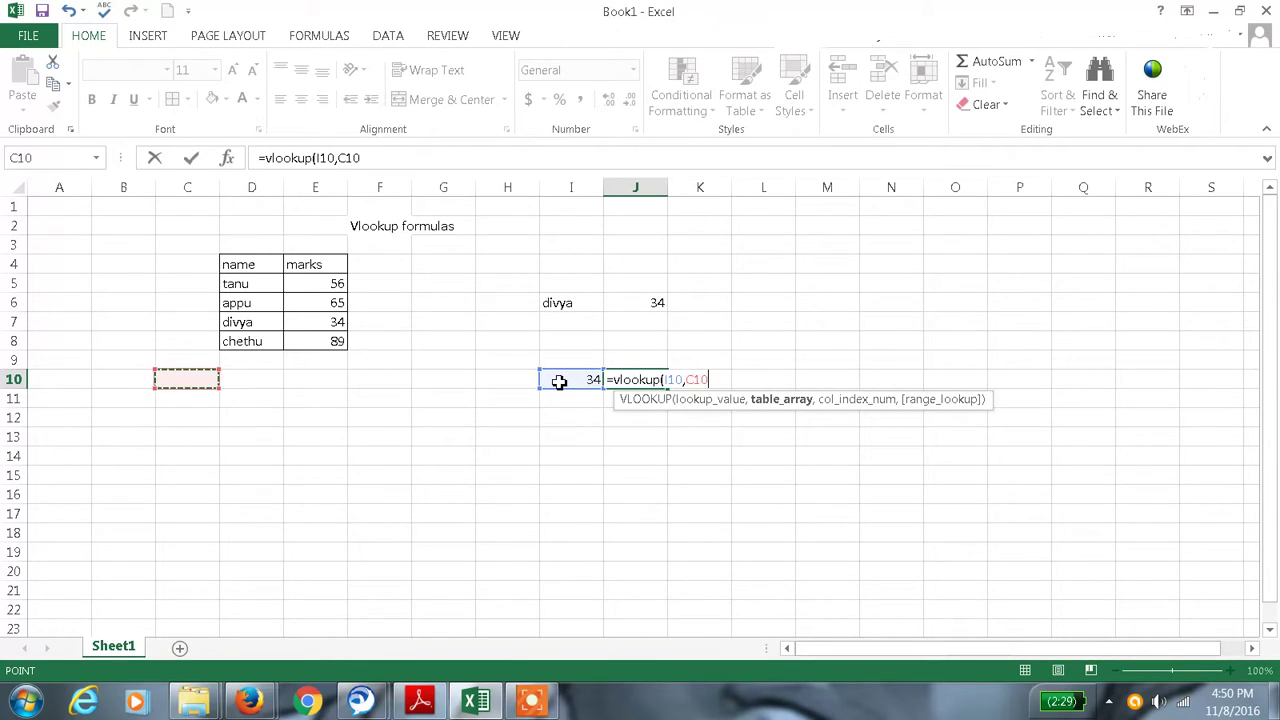
drag(262, 272, 312, 342)
text(,)
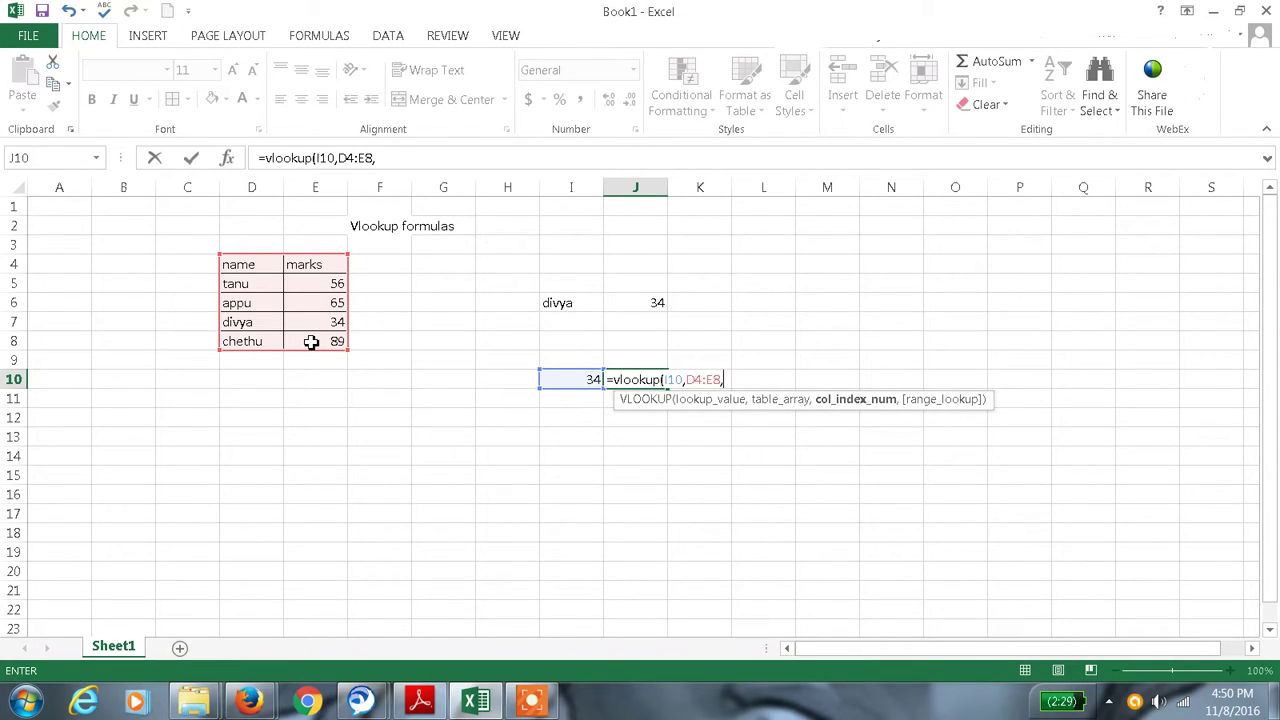
- Try to return the name for the marks by finishing the J10 formula with column index 1 and range lookup 0
text(1,0)
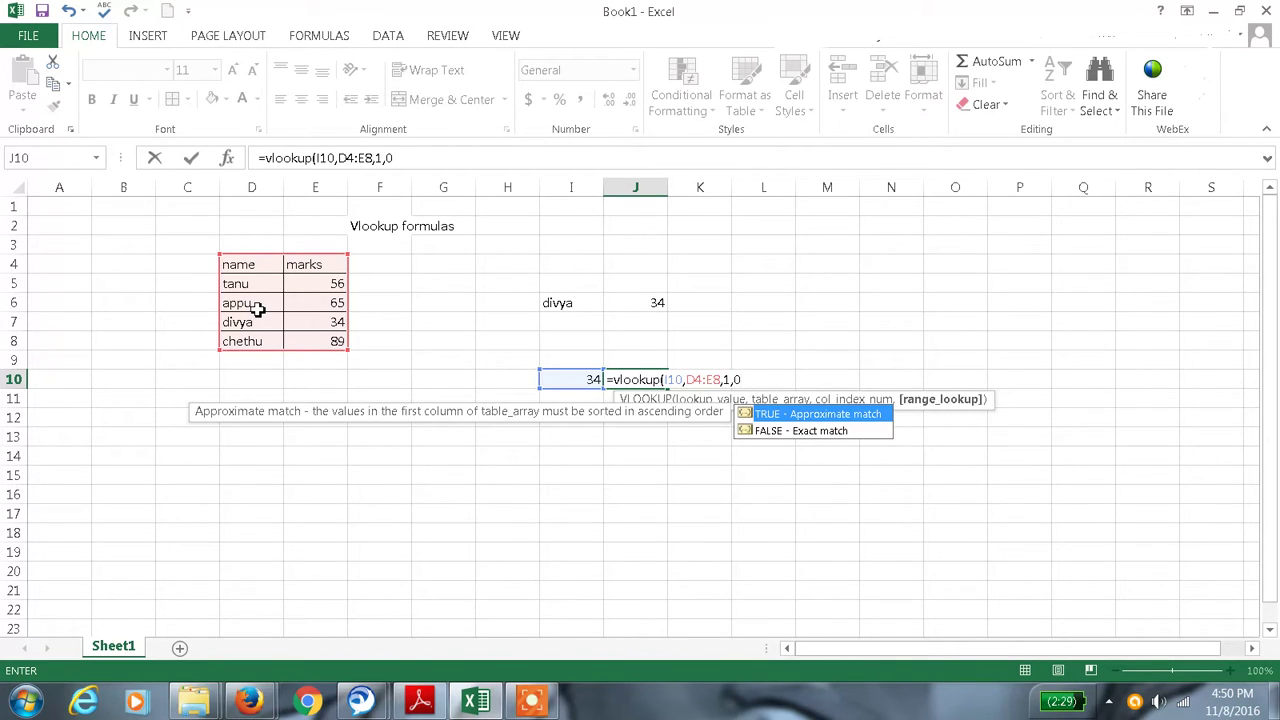
text())
key(Return)
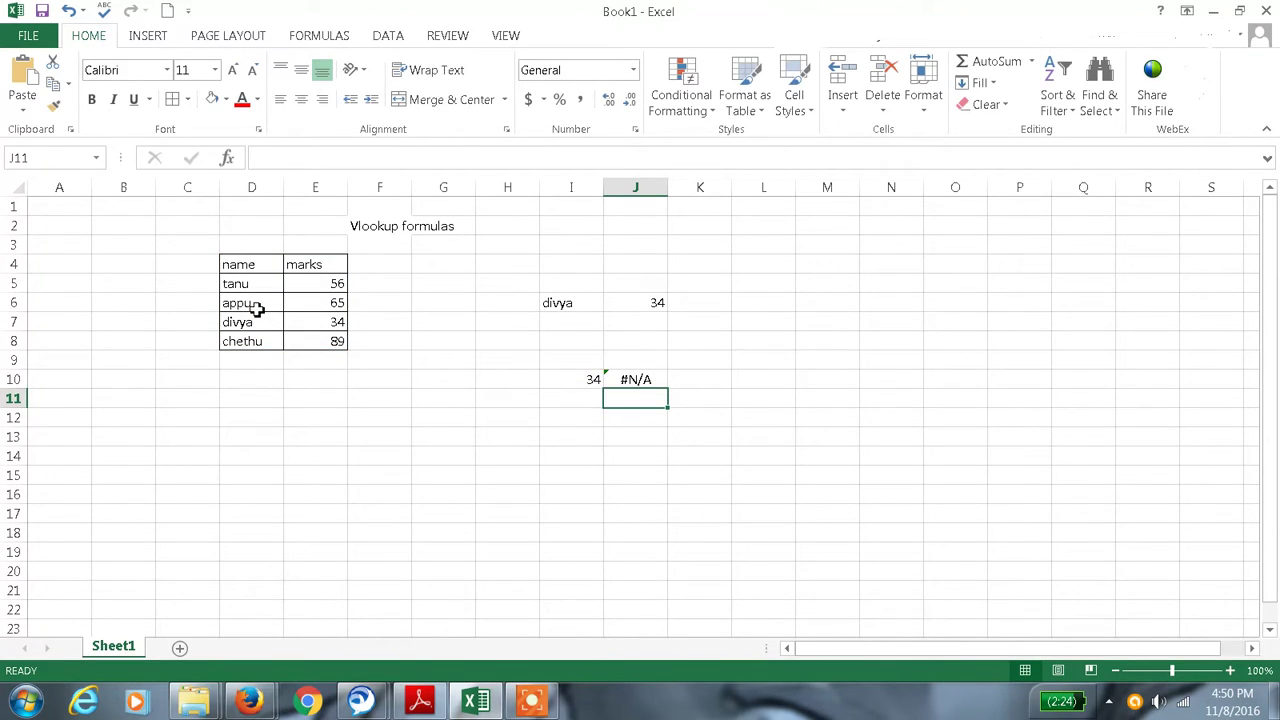
key(Up)
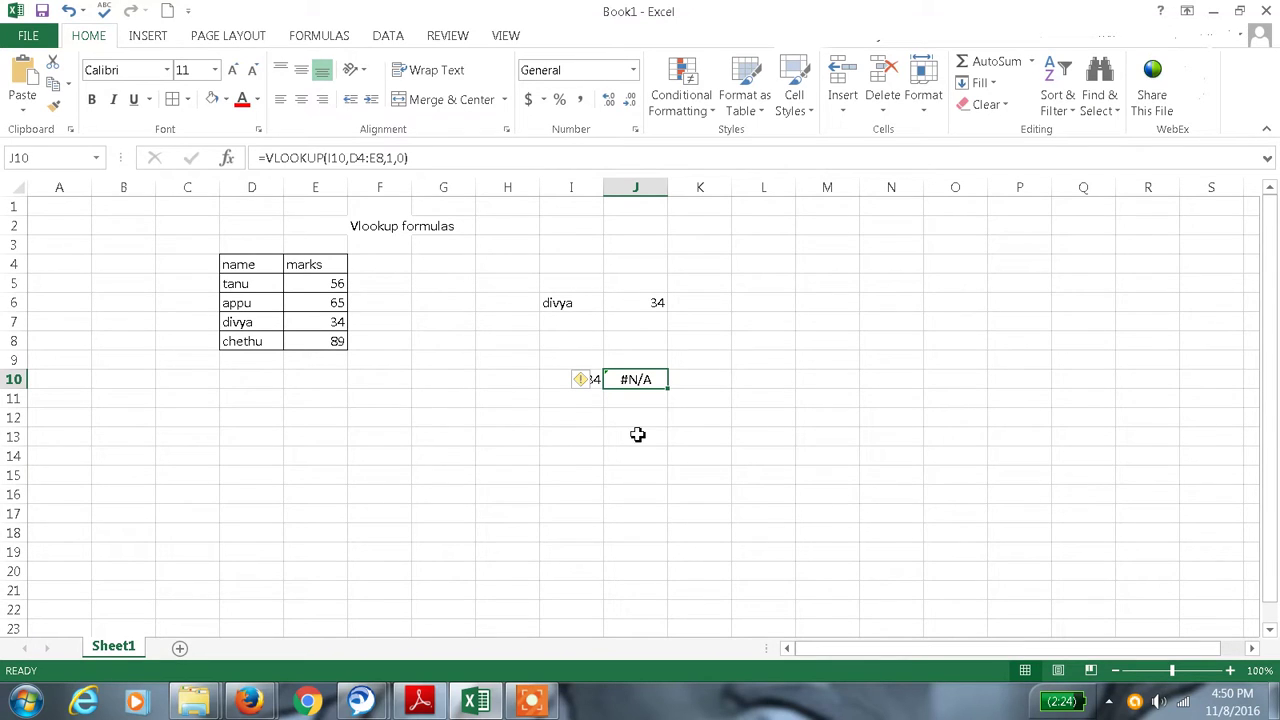
- Clear both lookup examples by deleting the contents of I6:K11
click(252, 323)
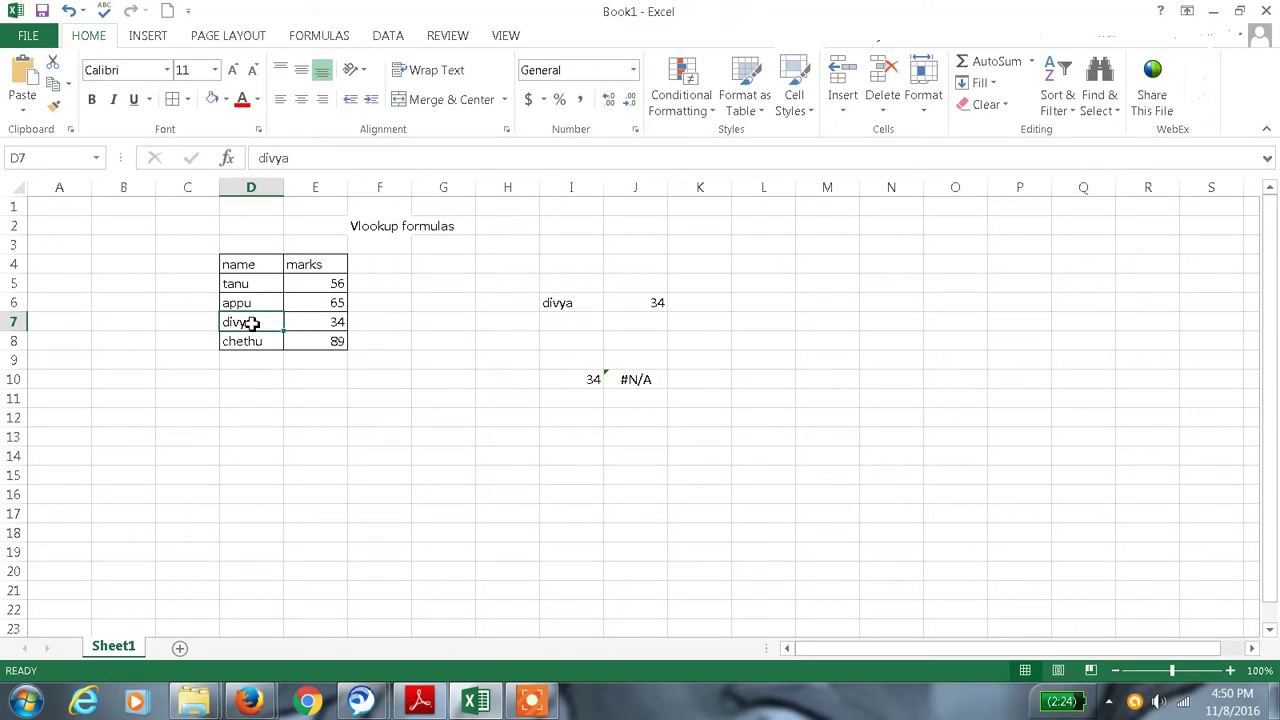
drag(321, 205, 794, 397)
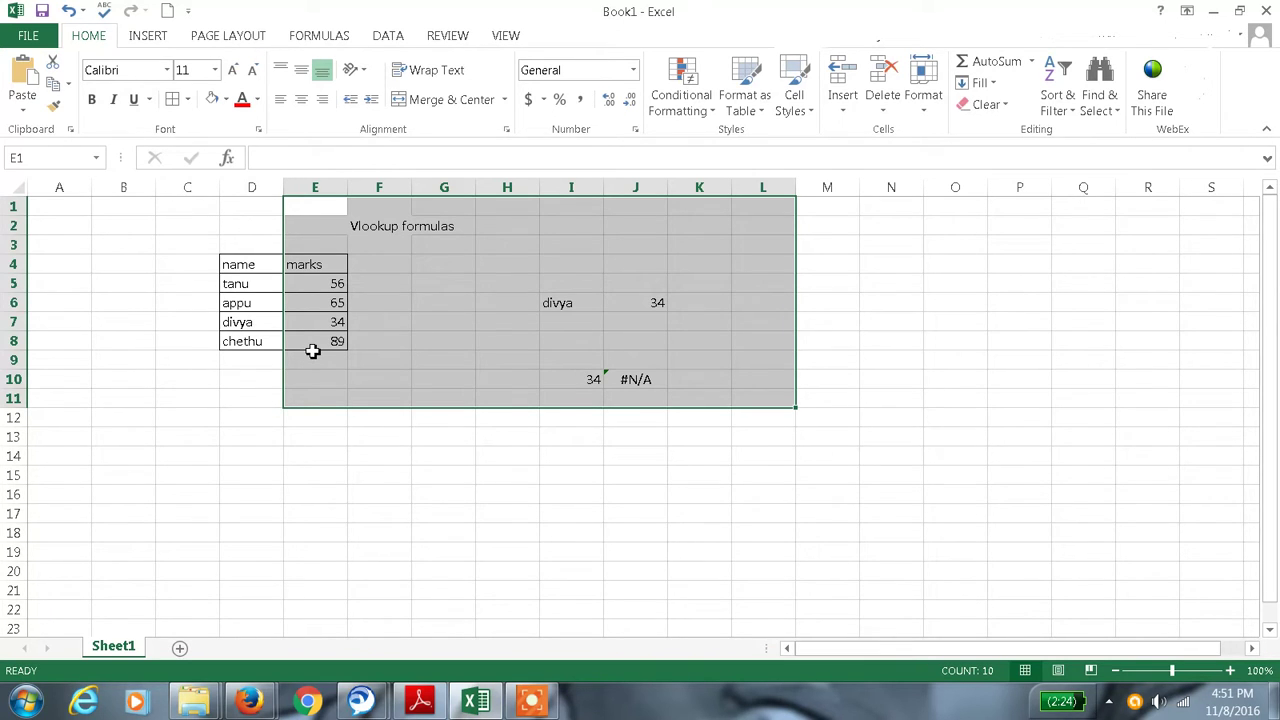
click(249, 360)
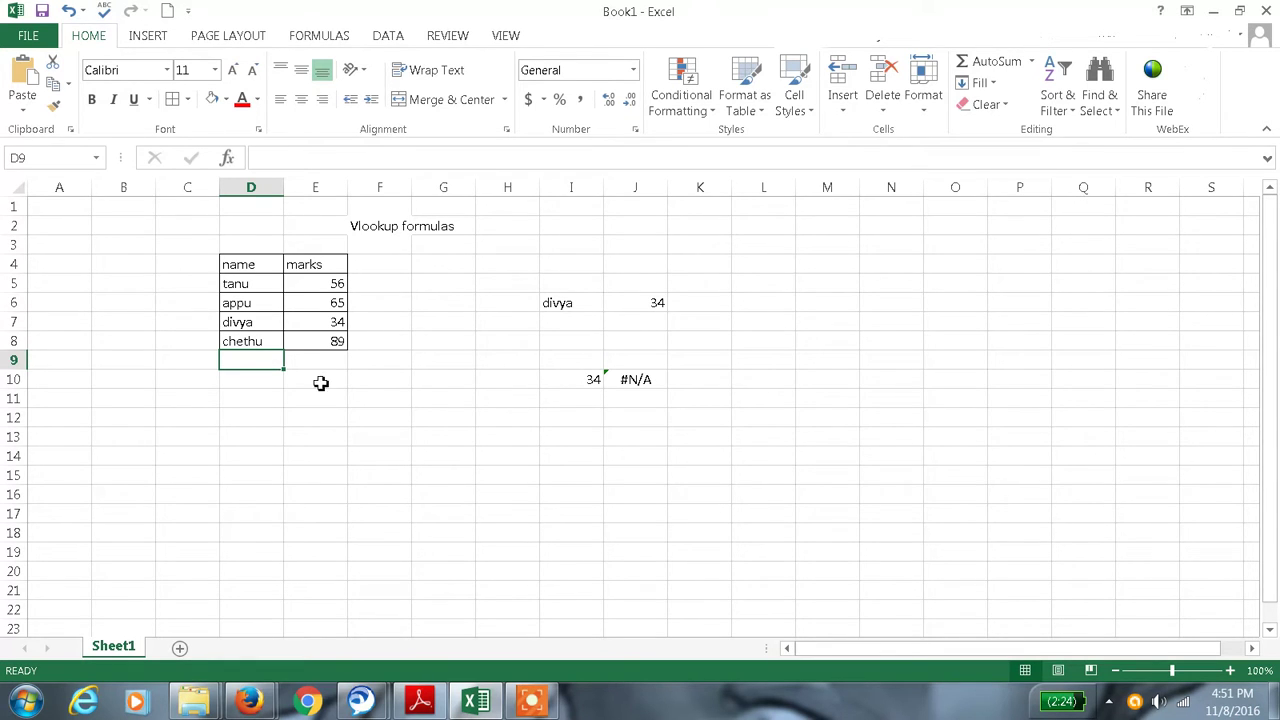
drag(571, 300, 686, 397)
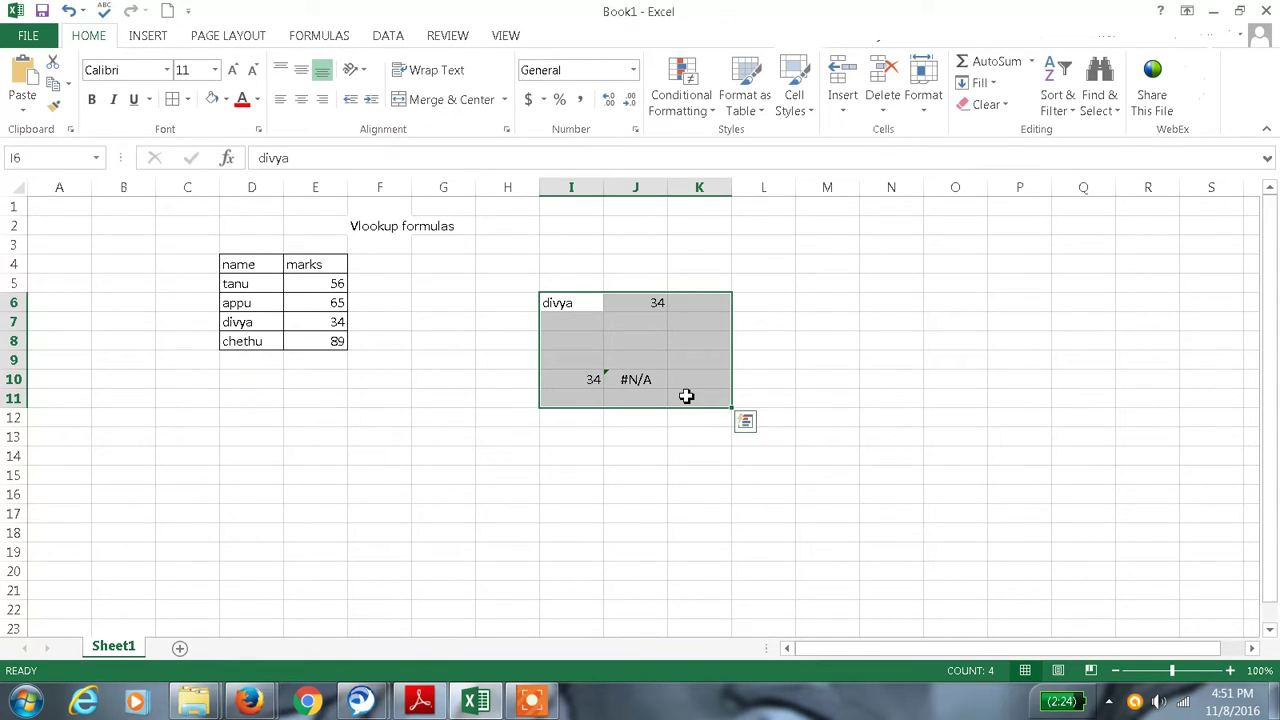
key(Delete)
- Add a duplicate entry in row 9 with the name of the student from row 7 and marks 45
click(260, 361)
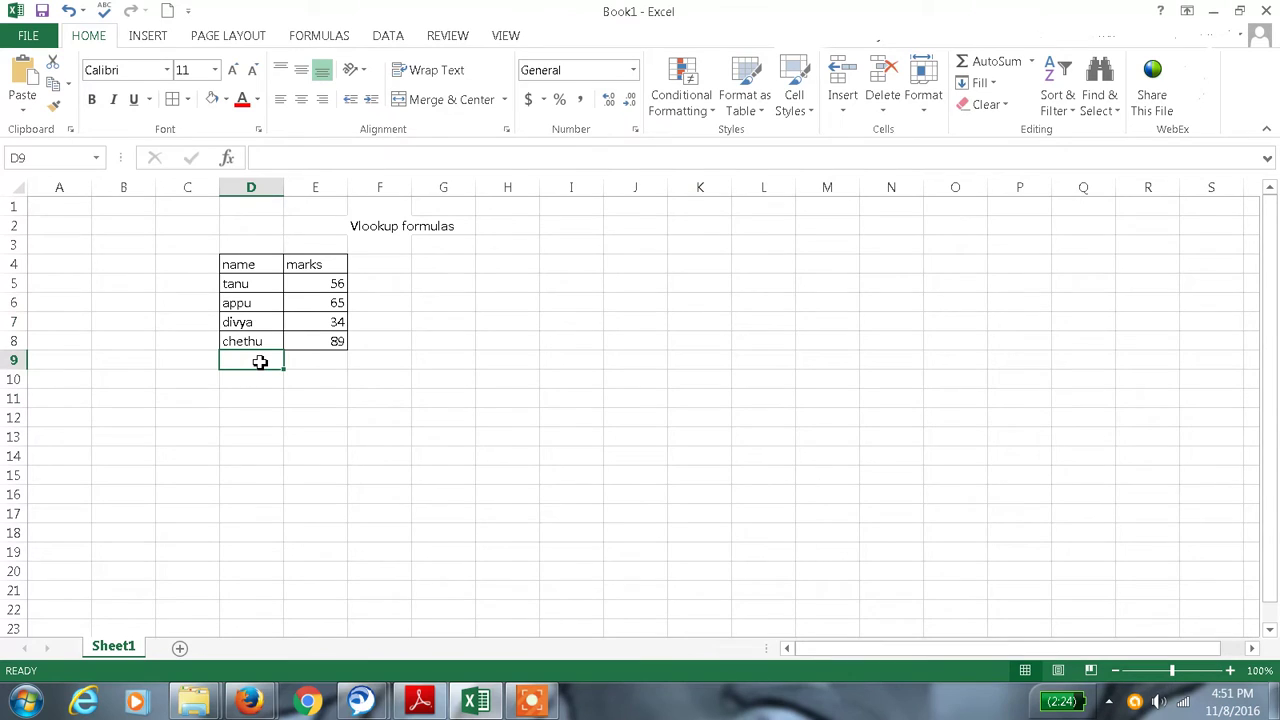
text(divya)
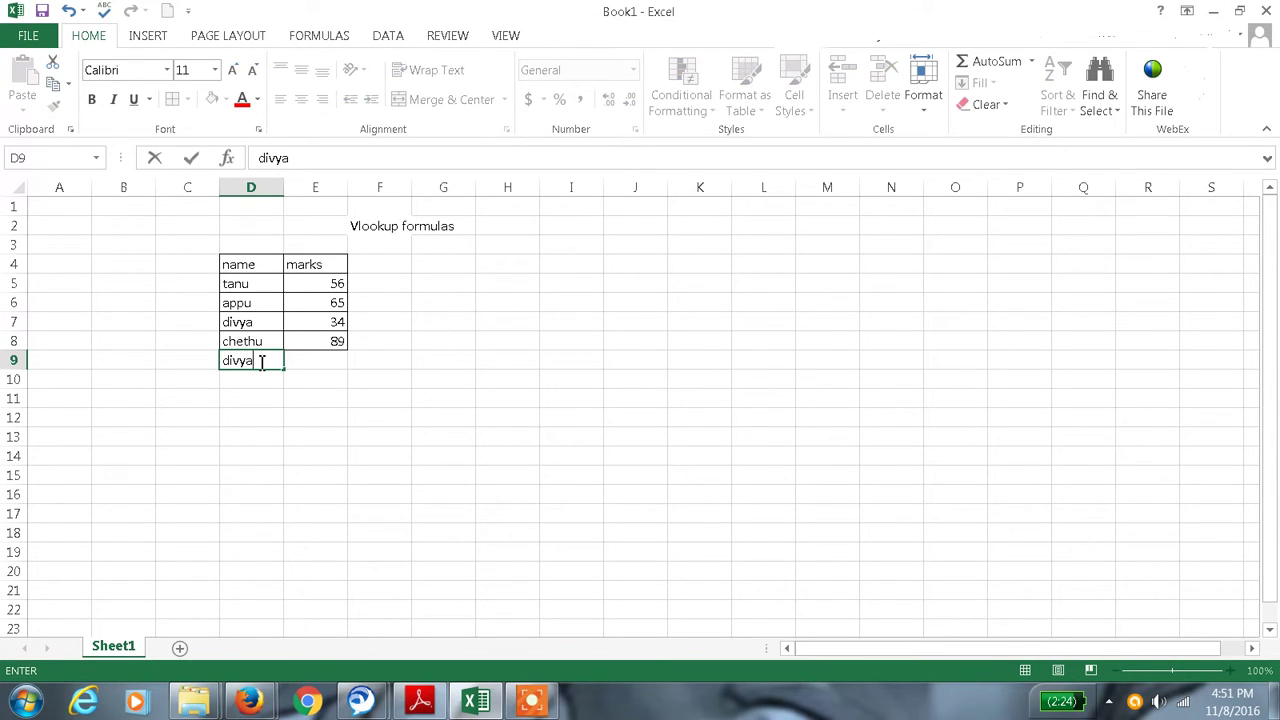
key(Tab)
text(4)
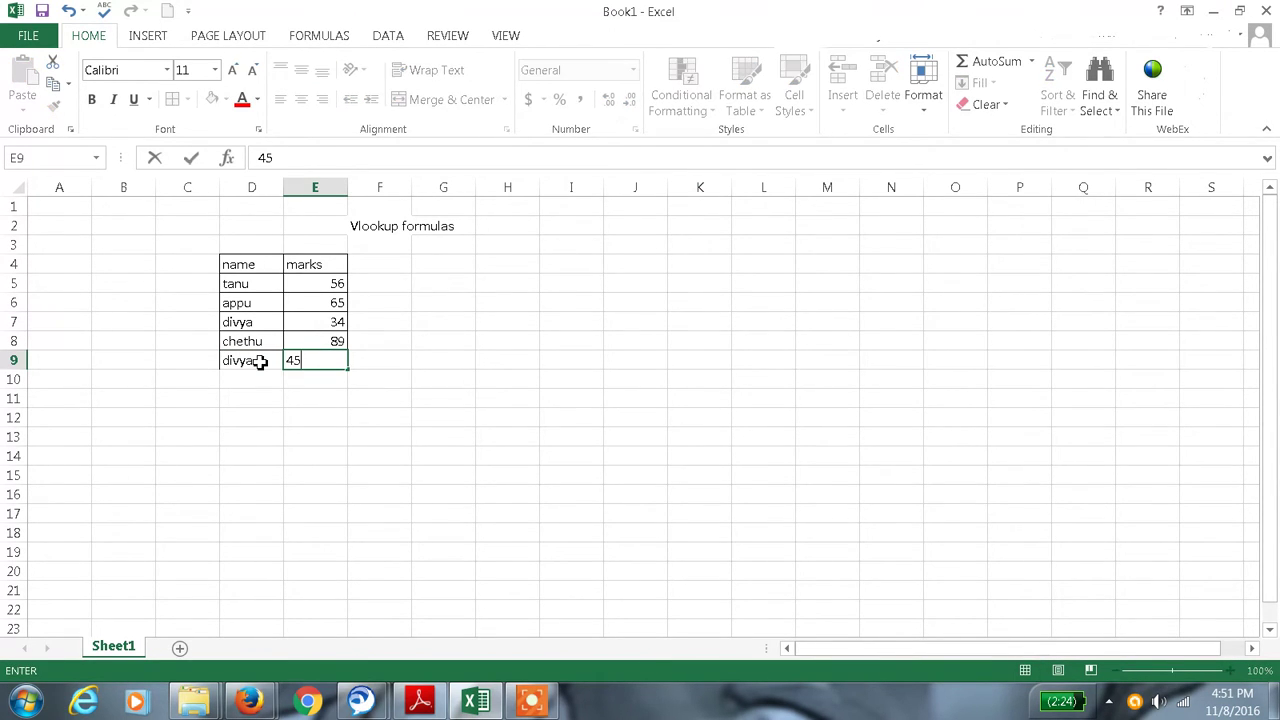
key(Tab)
- Enter the duplicated student's name as the lookup entry in cell H8
key(Tab)
key(Tab)
key(Up)
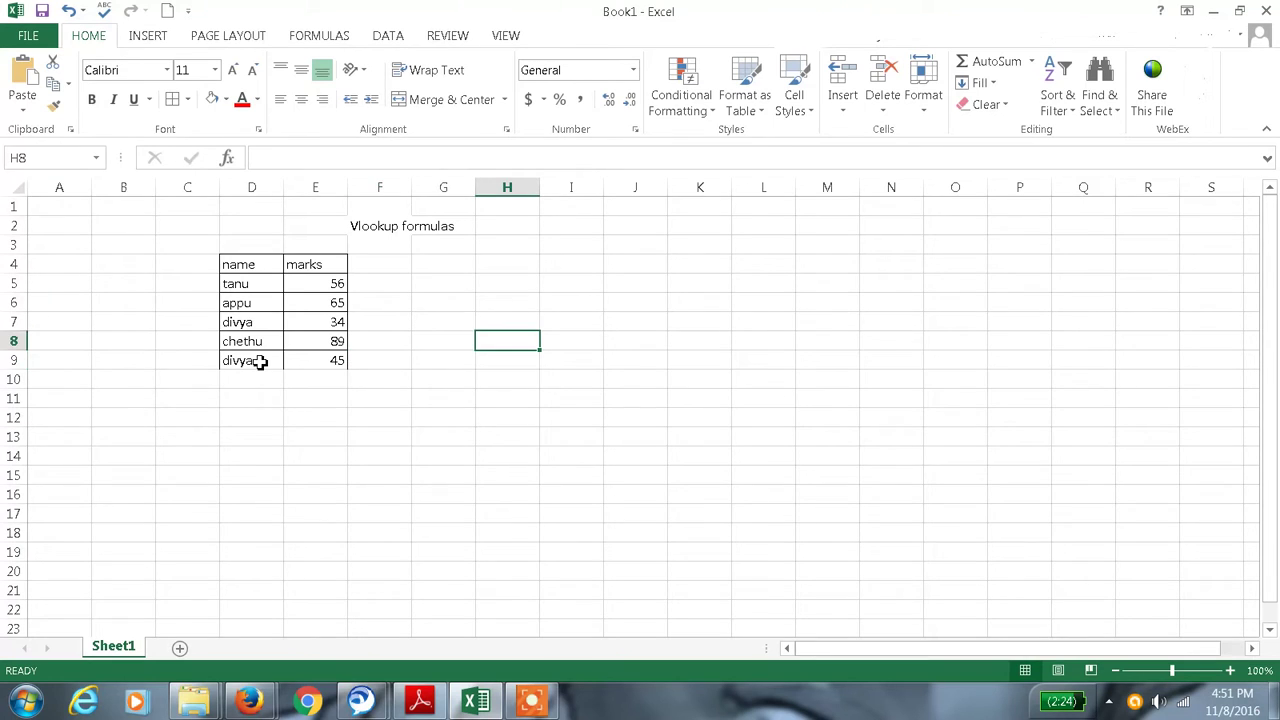
text(divya)
key(Tab)
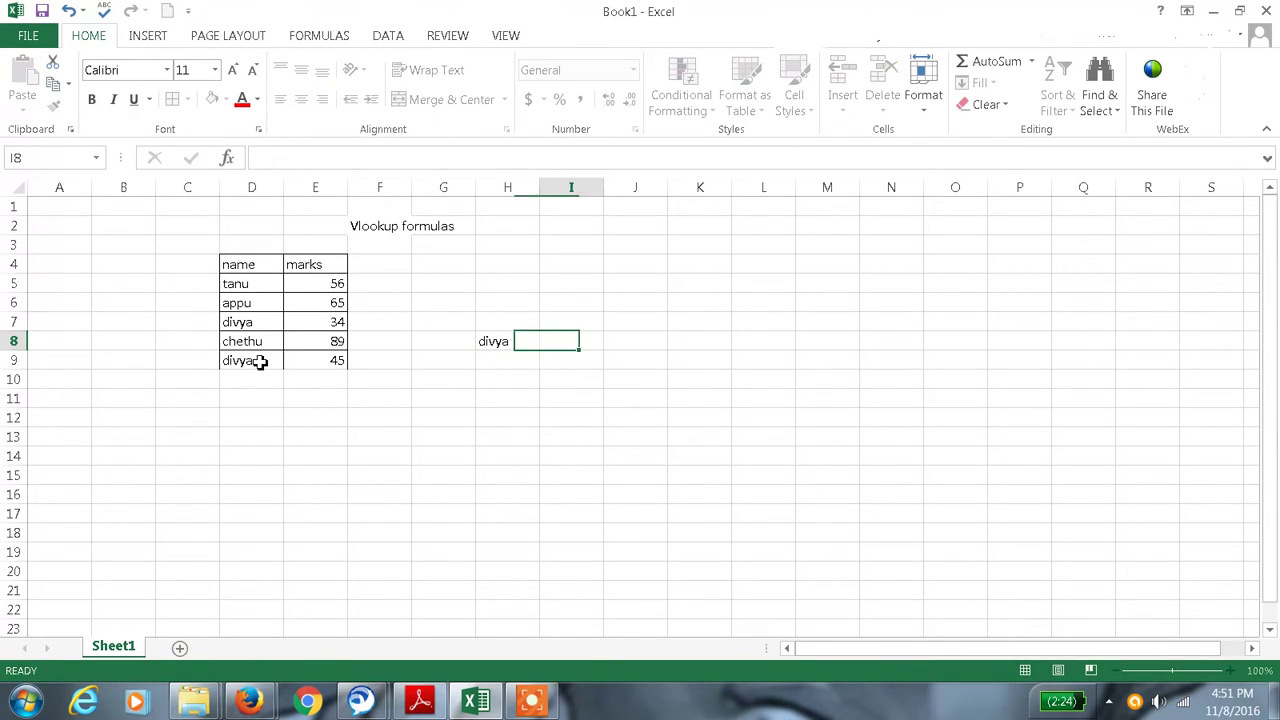
- Look up the duplicated student's marks in I8 with =VLOOKUP(H8,D4:E9,2,0)
text(=)
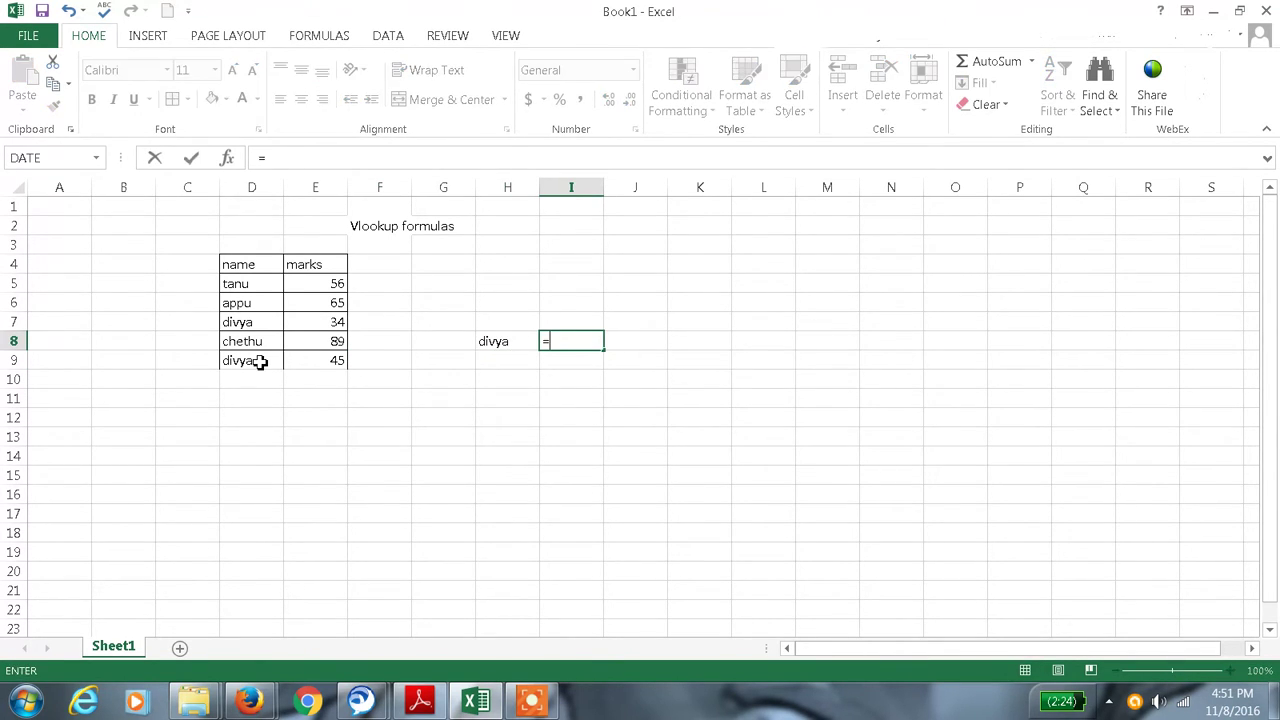
text(vlookup()
key(Left)
text(,)
drag(243, 262, 297, 366)
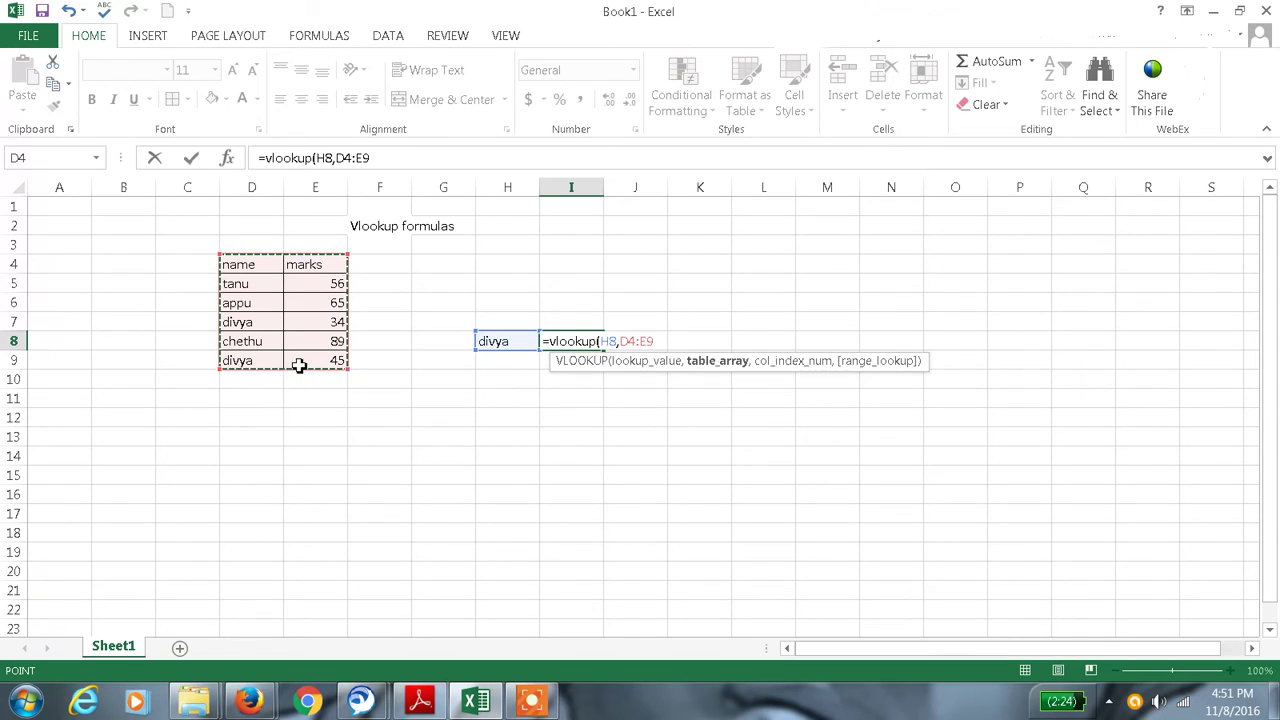
text(,)
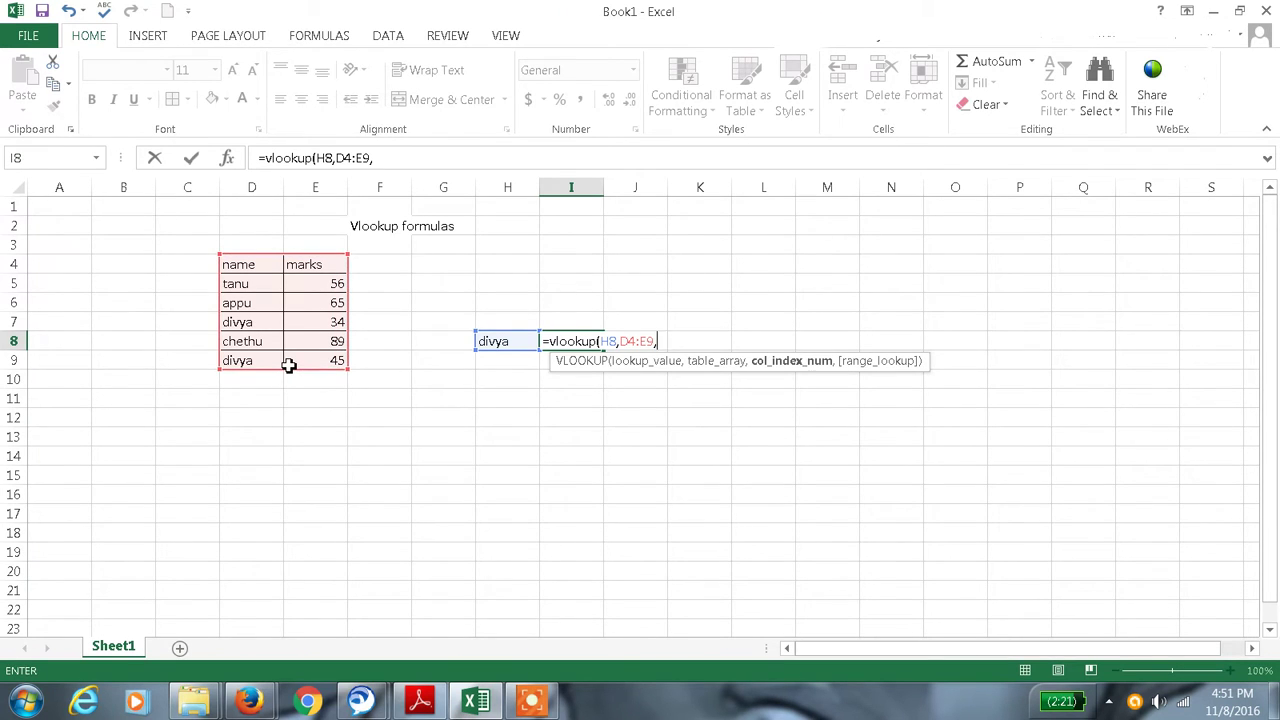
text(2,0))
key(Return)
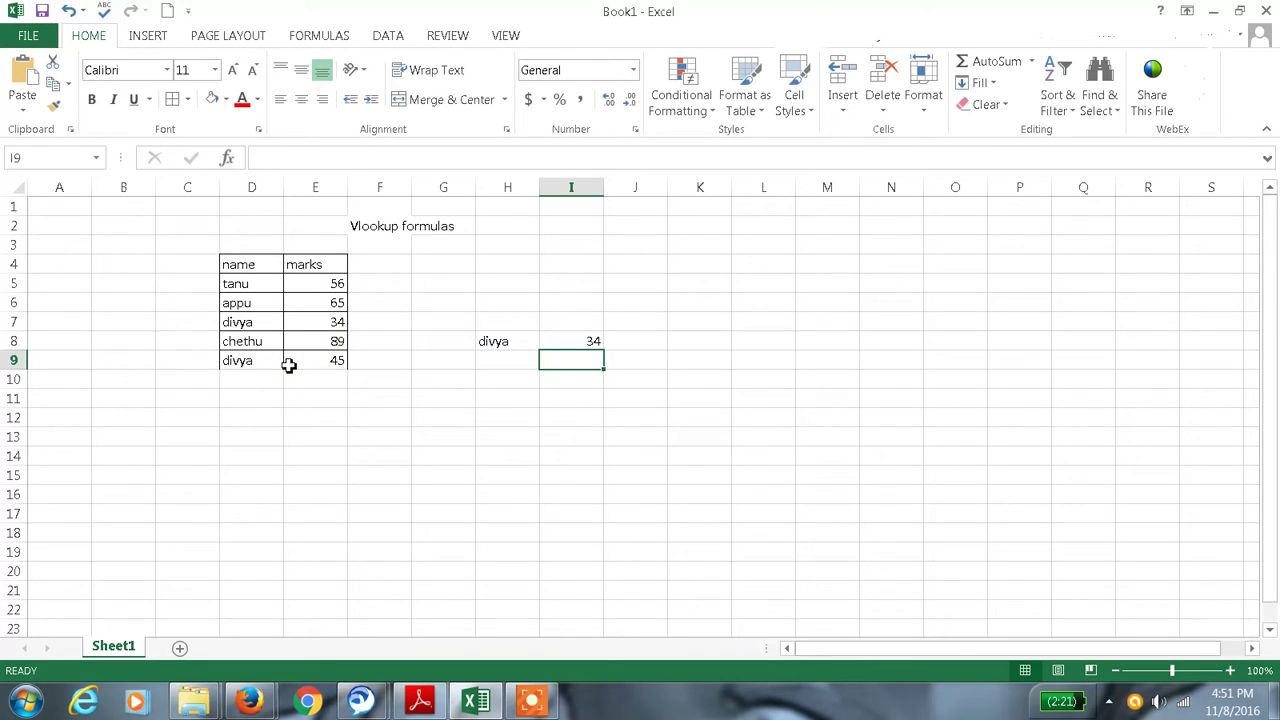
click(568, 340)
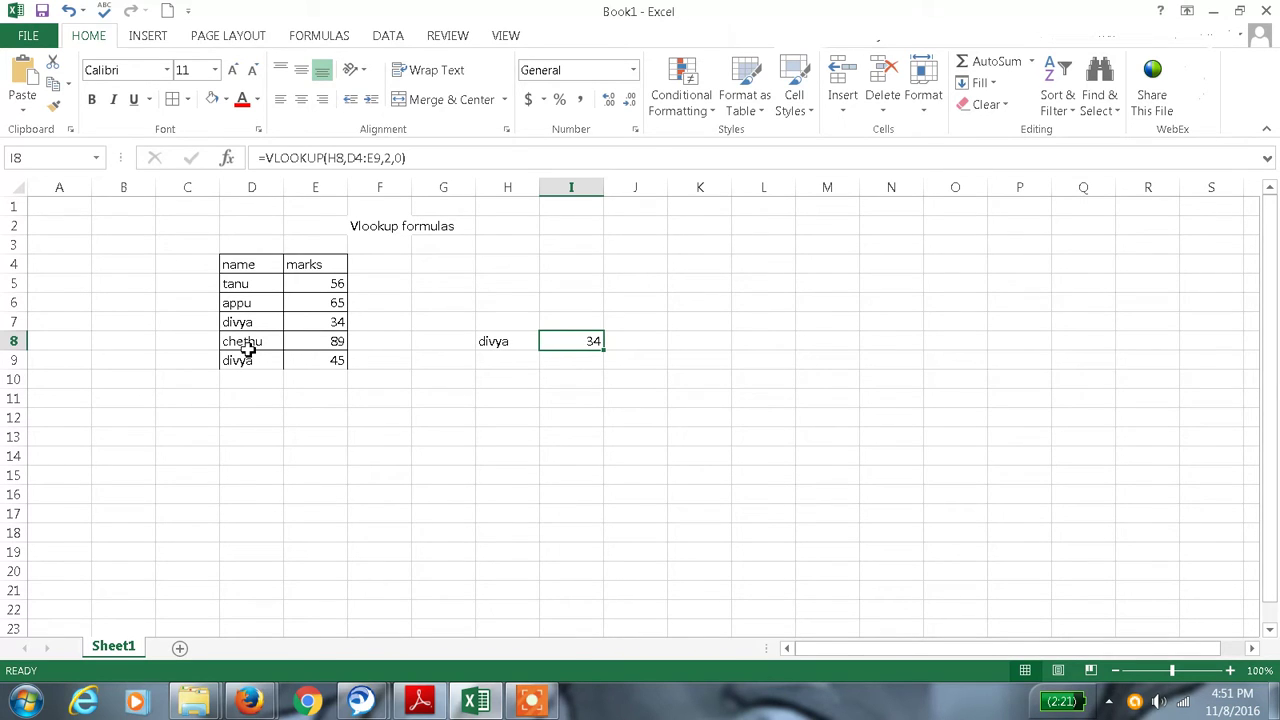
- Clear the lookup example by deleting the contents of H8:I8
click(510, 345)
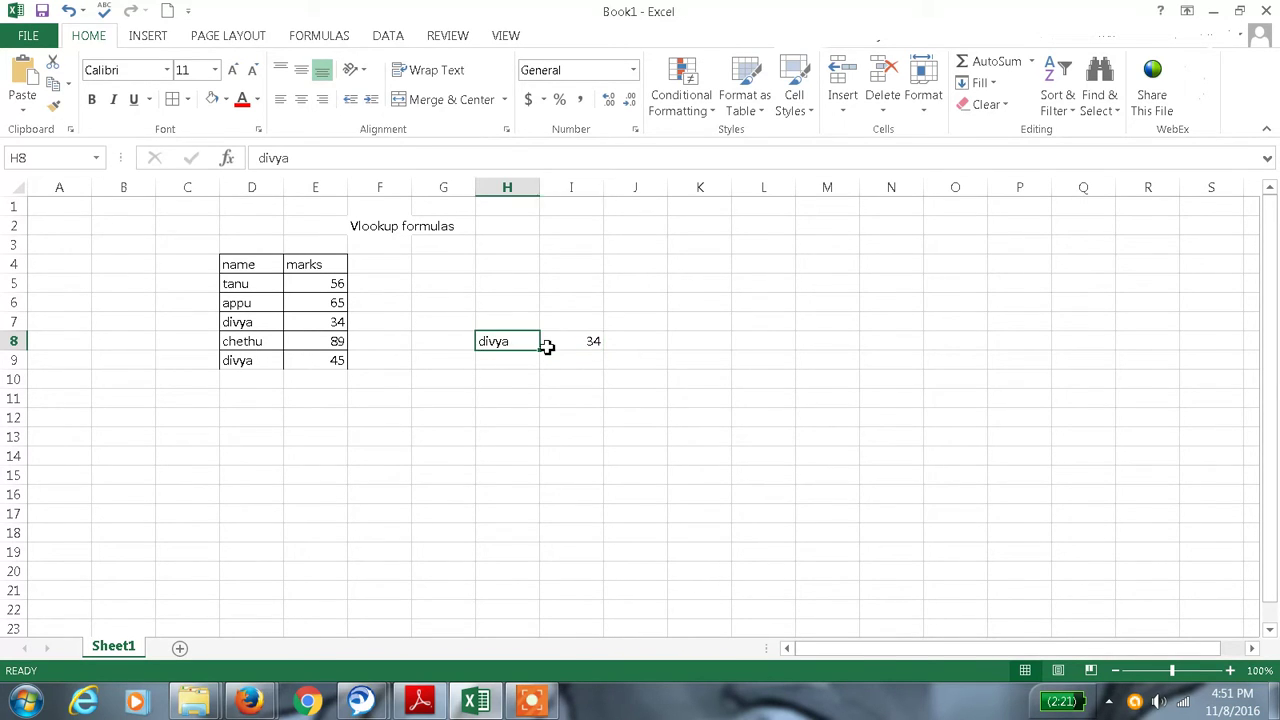
drag(548, 345, 566, 346)
key(Delete)
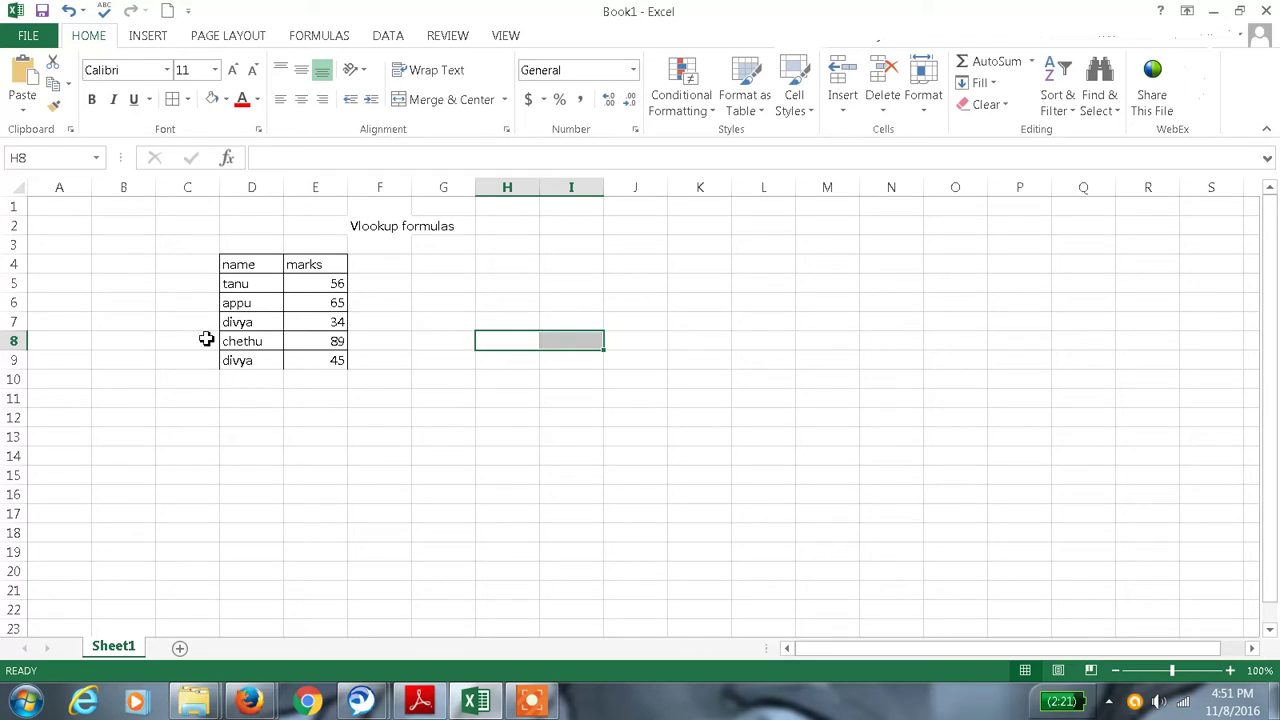
- Enter the duplicated student's name in all capital letters as the lookup value in cell H8
click(248, 322)
click(513, 340)
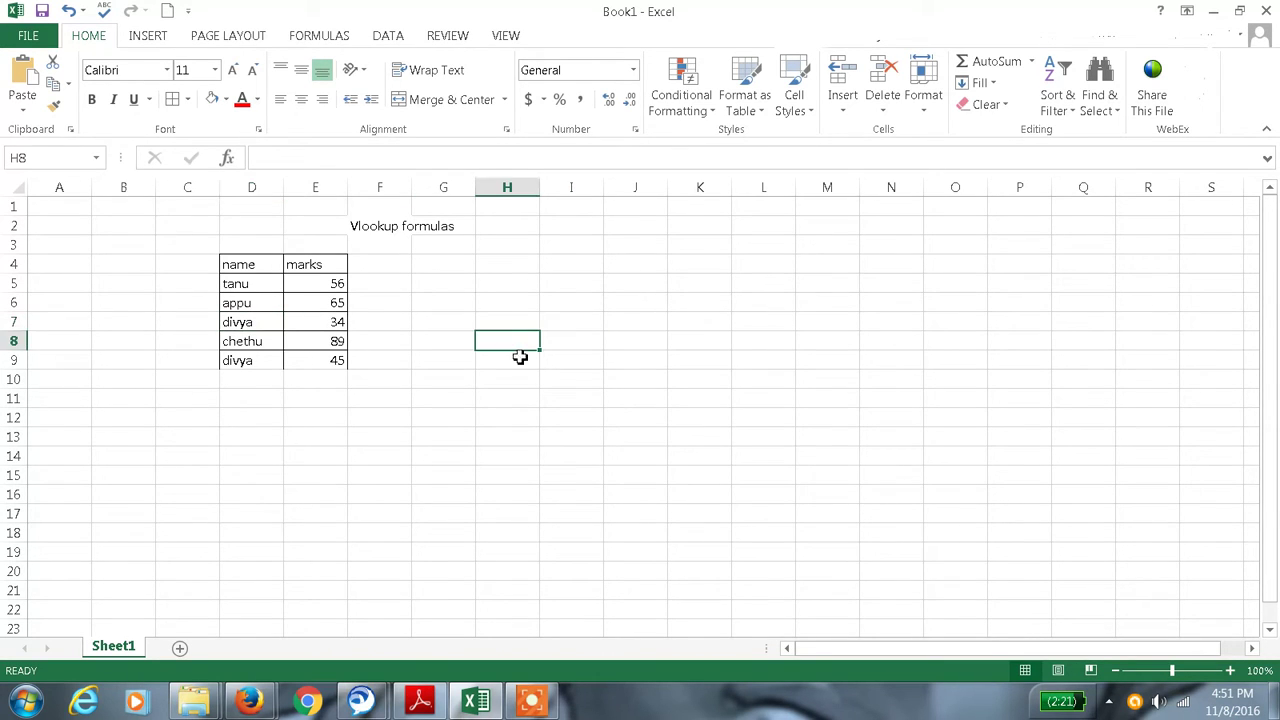
text(DIVY)
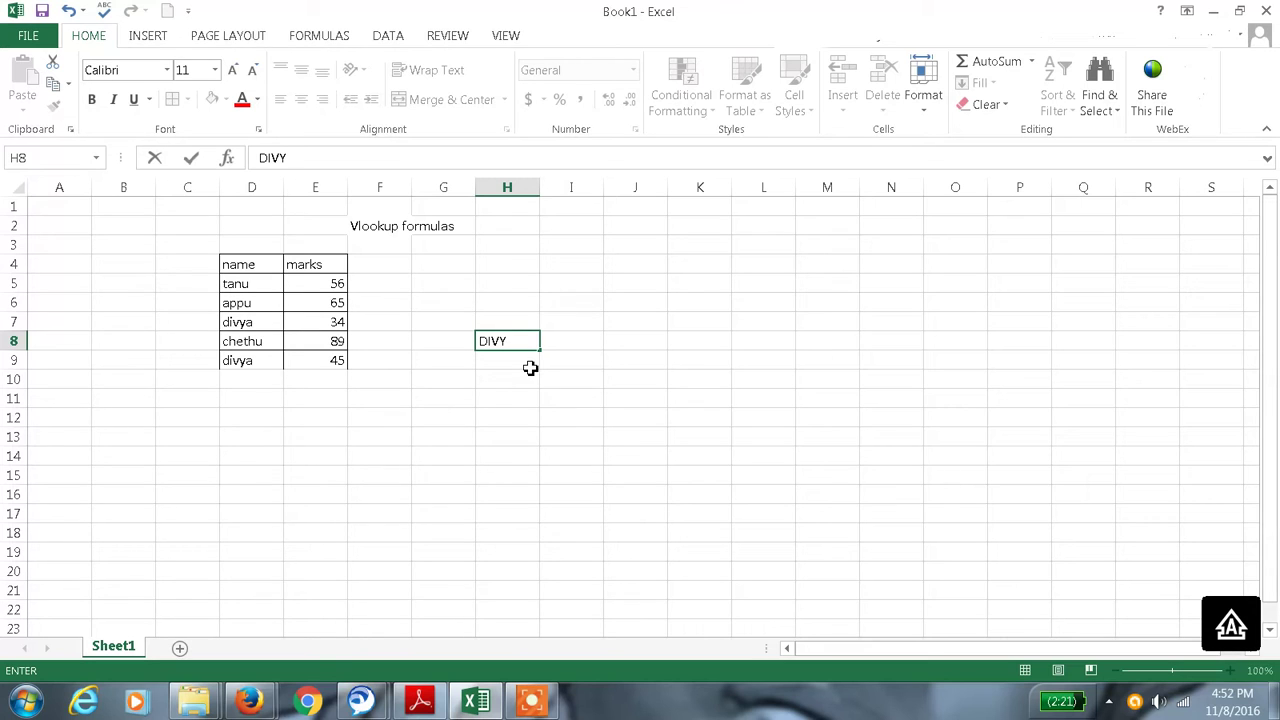
text(A)
key(Tab)
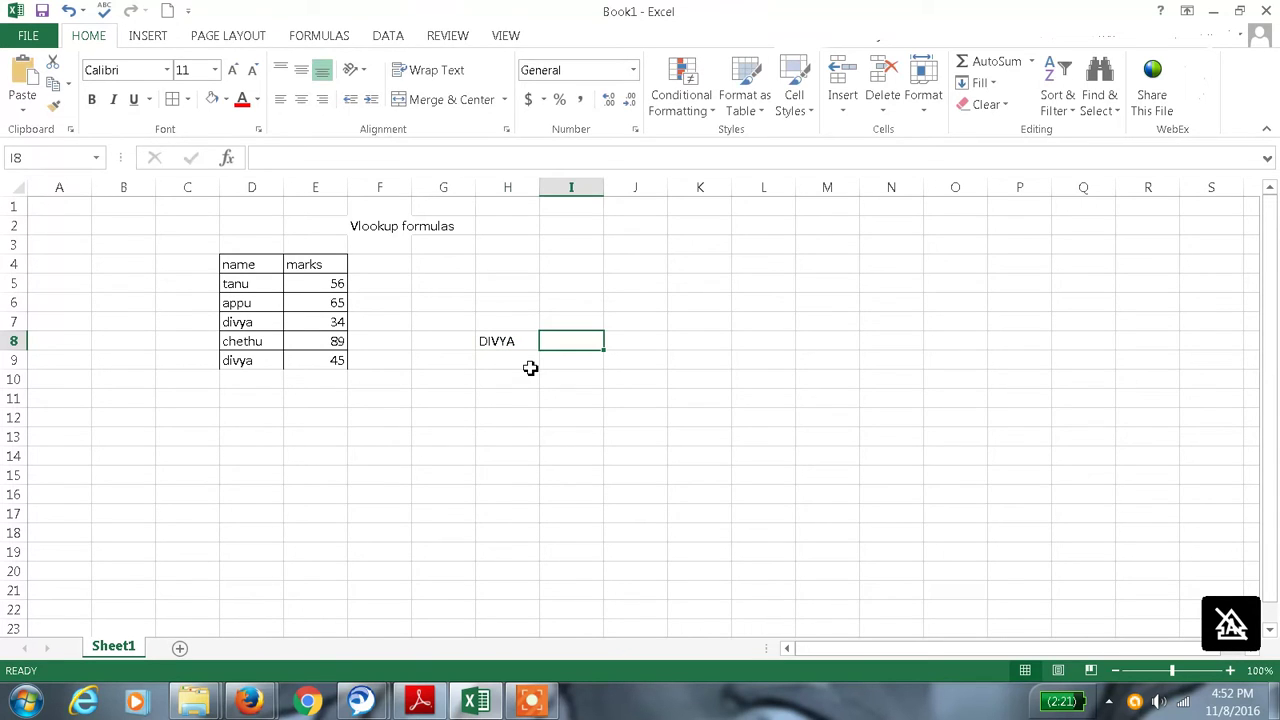
- Return the marks for the uppercase name in I8 with =VLOOKUP(H8,D4:E9,2,0)
text(=vlookup)
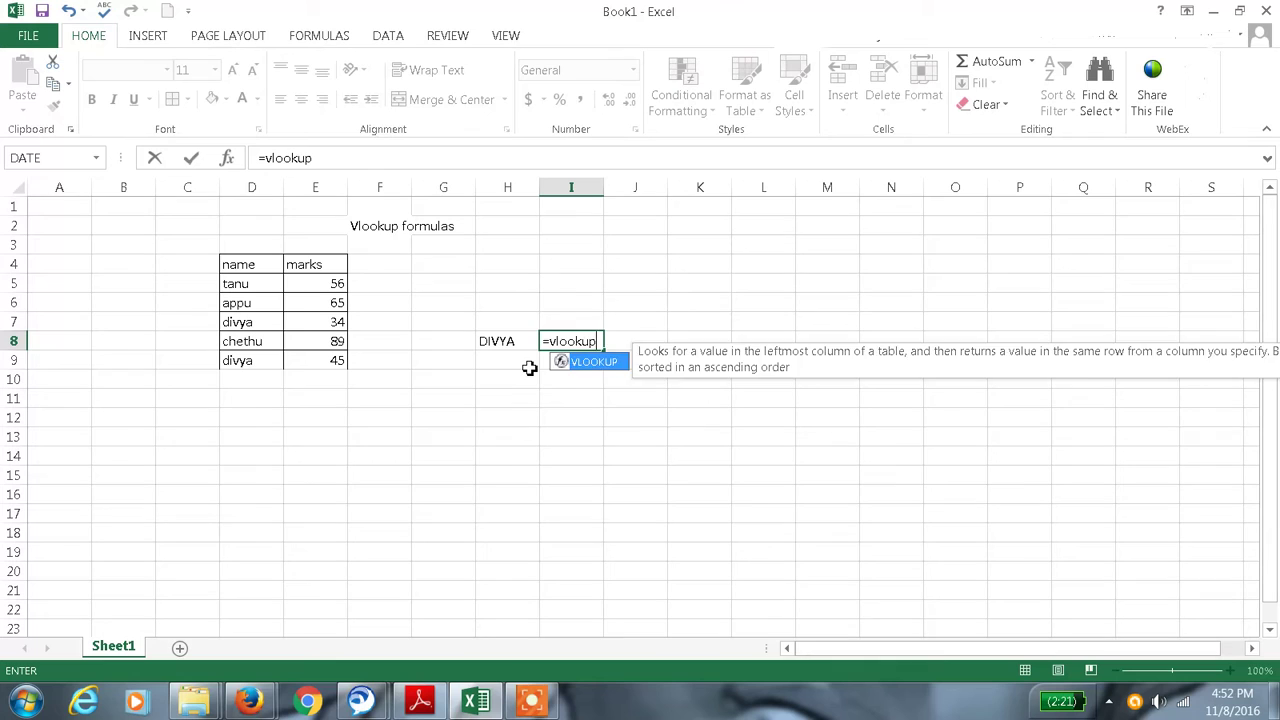
text(()
key(Left)
text(,)
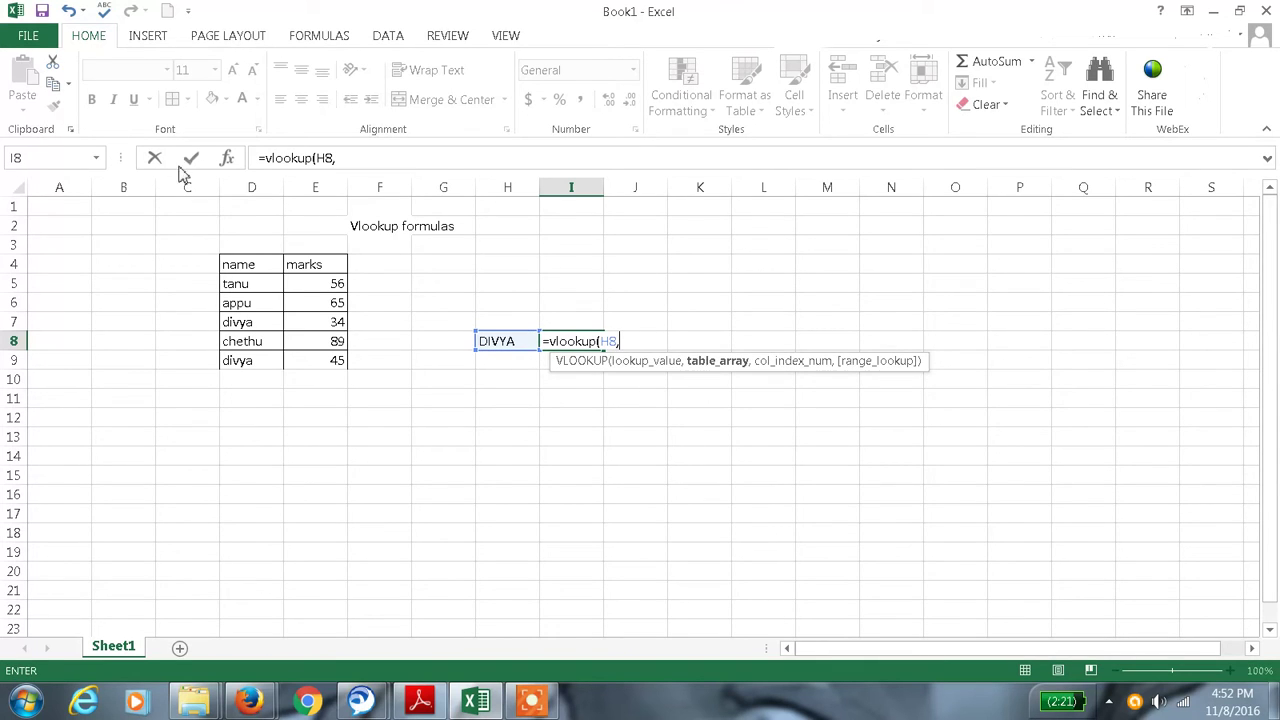
drag(240, 264, 297, 357)
text(,)
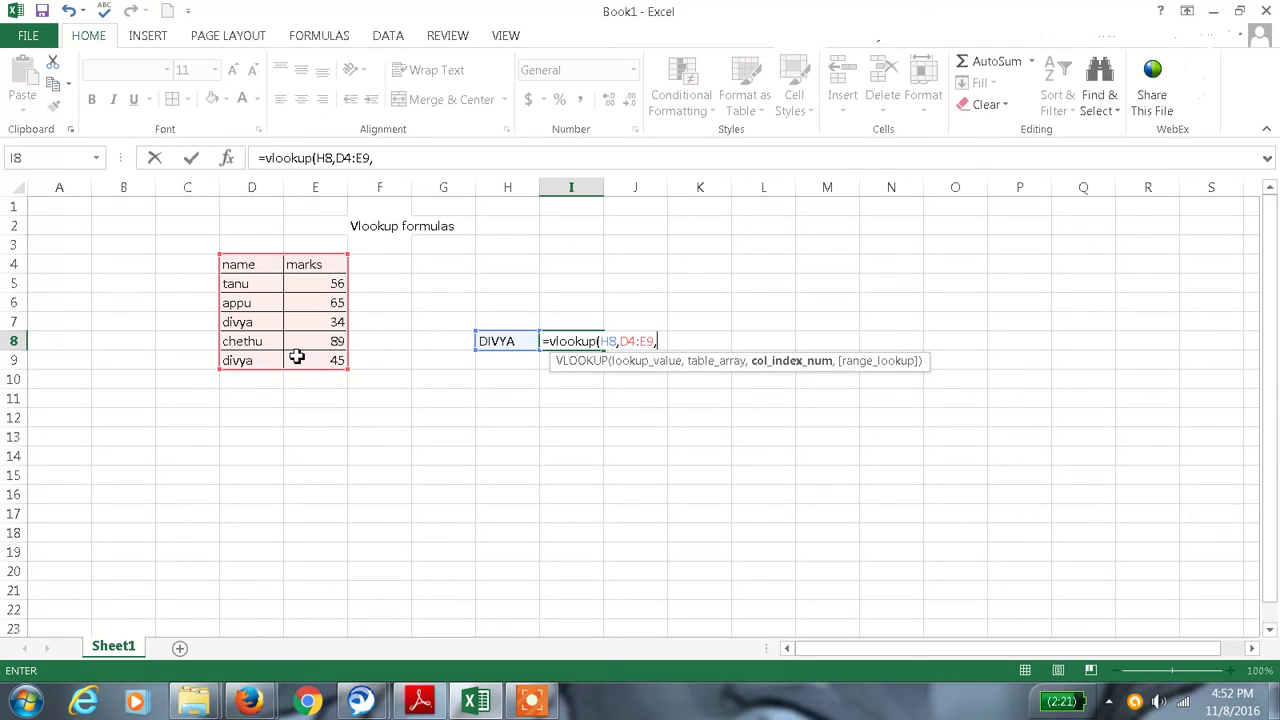
text(2,0))
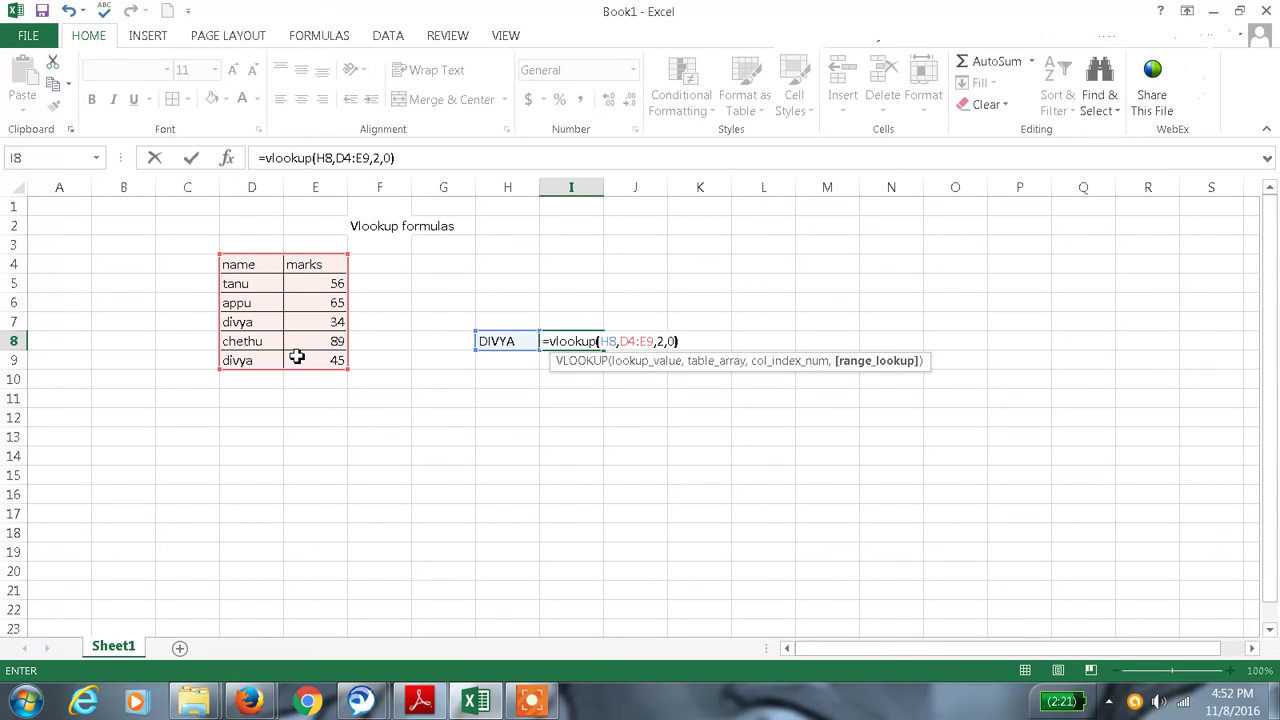
key(Return)
key(Up)
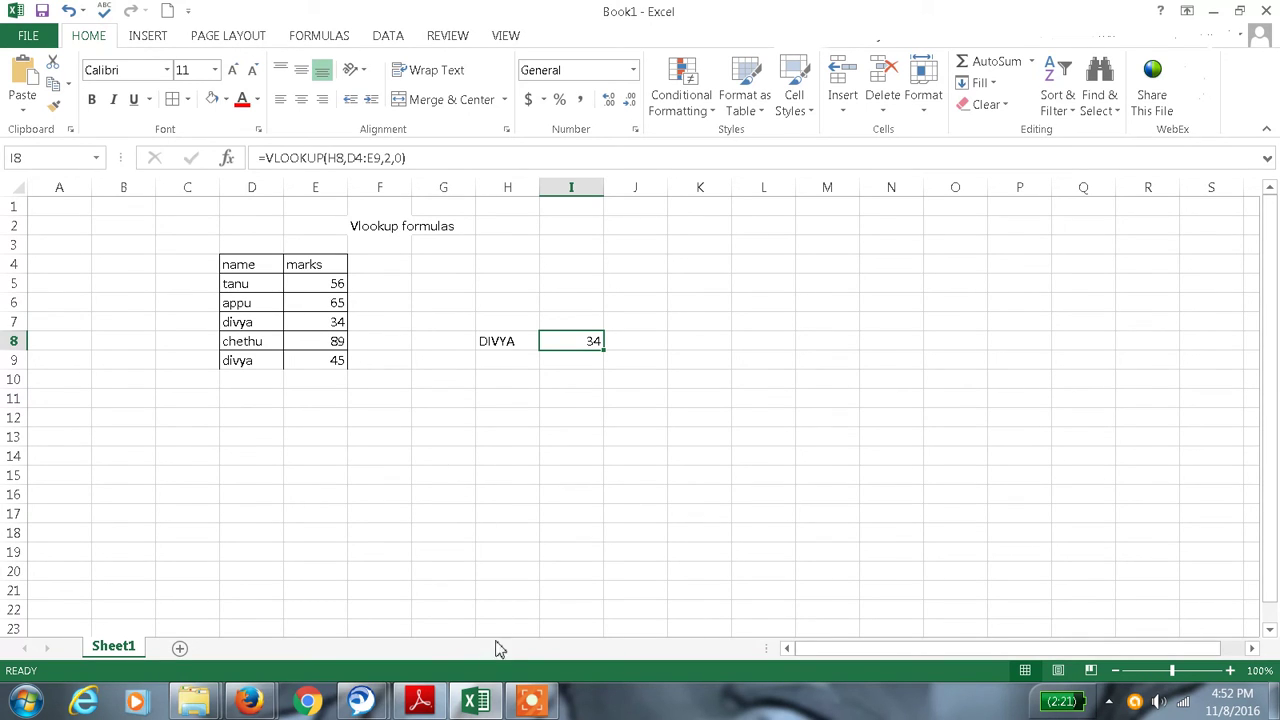
click(533, 700)
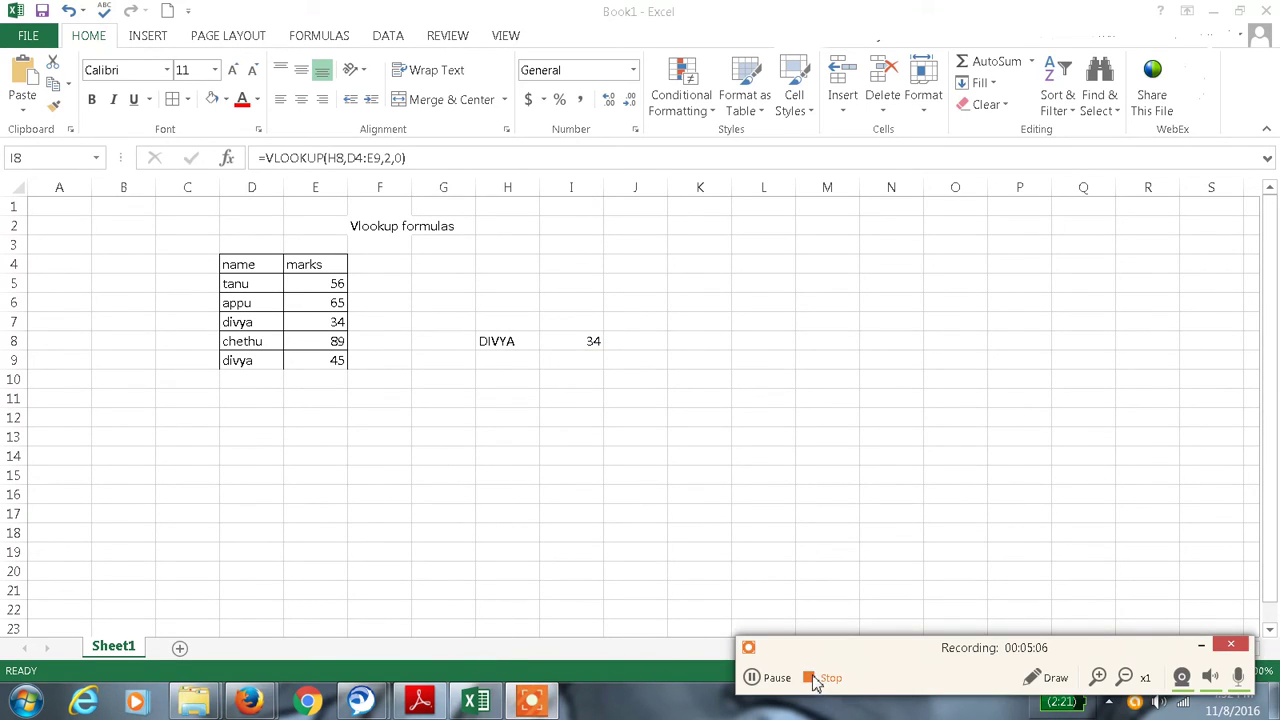